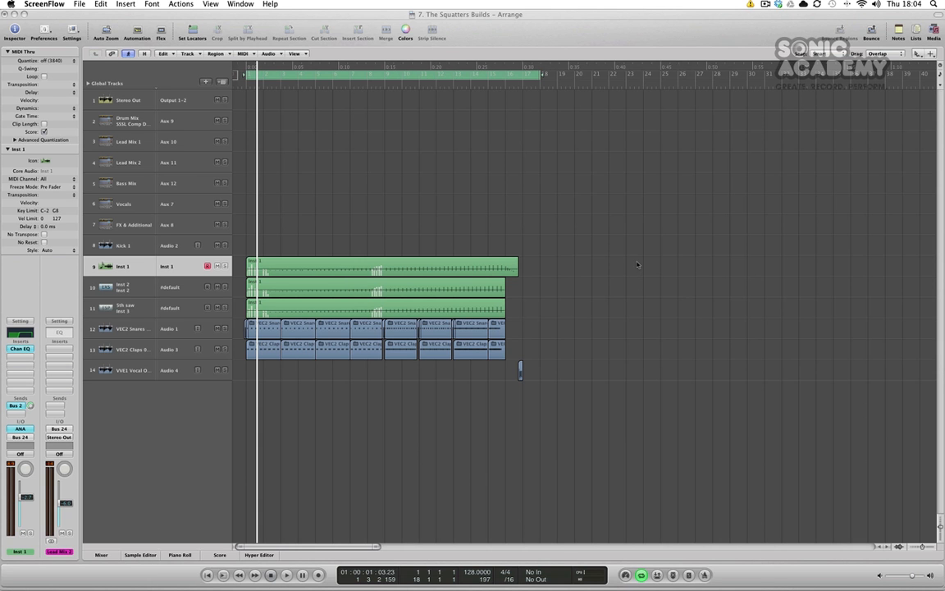
Enlarge the track heights and solo the Inst 1 track.
{"action": "left_click", "coordinate": [663, 292]}
{"action": "key", "text": "ctrl+Down"}
{"action": "key", "text": "ctrl+Down"}
{"action": "key", "text": "ctrl+Down"}
{"action": "key", "text": "ctrl+Down"}
{"action": "left_click", "coordinate": [224, 341]}
{"action": "left_click", "coordinate": [371, 299]}
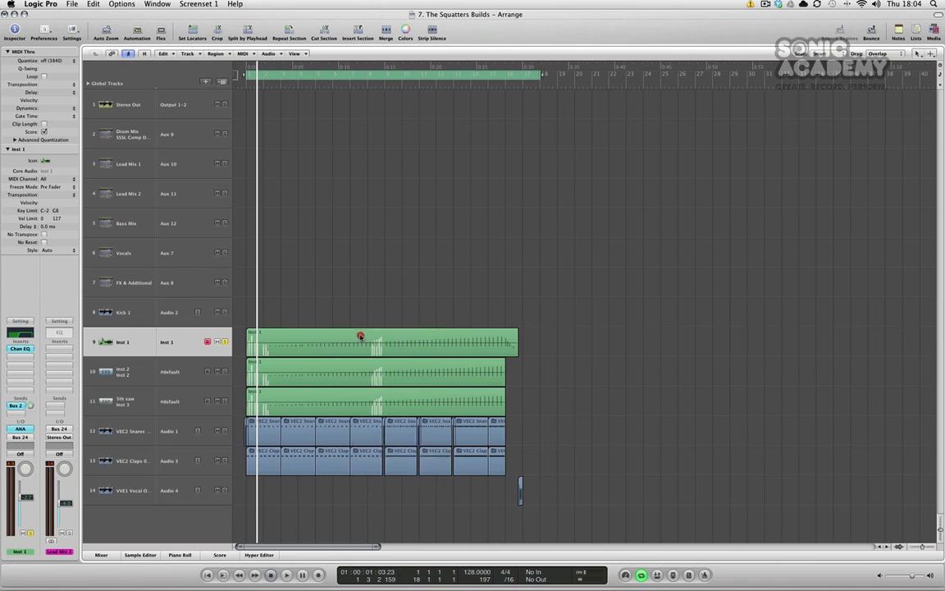
Open the Inst 1 region in the Piano Roll and show its Pitch Bend controller lane.
{"action": "double_click", "coordinate": [361, 338]}
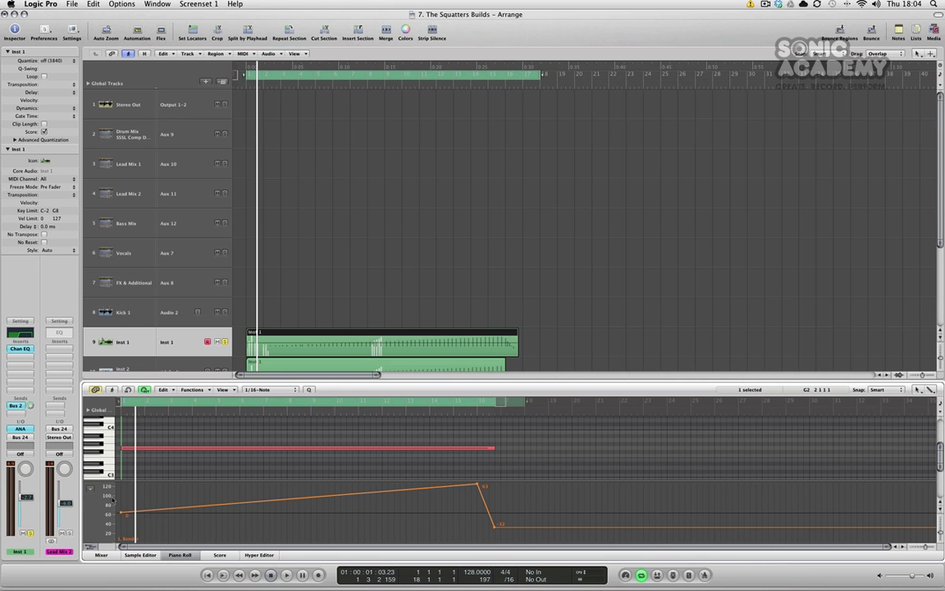
{"action": "left_click", "coordinate": [87, 491]}
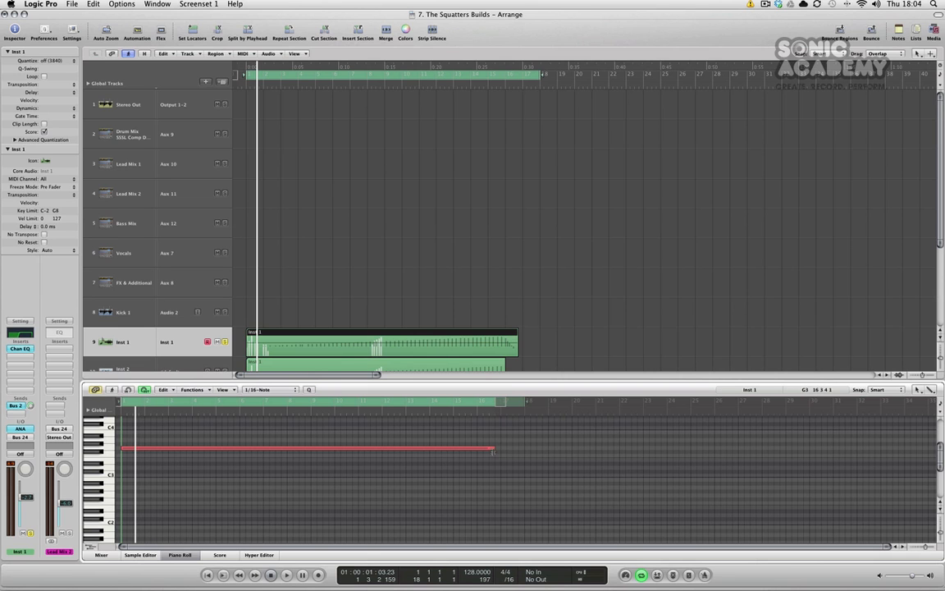
{"action": "left_click", "coordinate": [91, 547]}
{"action": "left_click", "coordinate": [90, 489]}
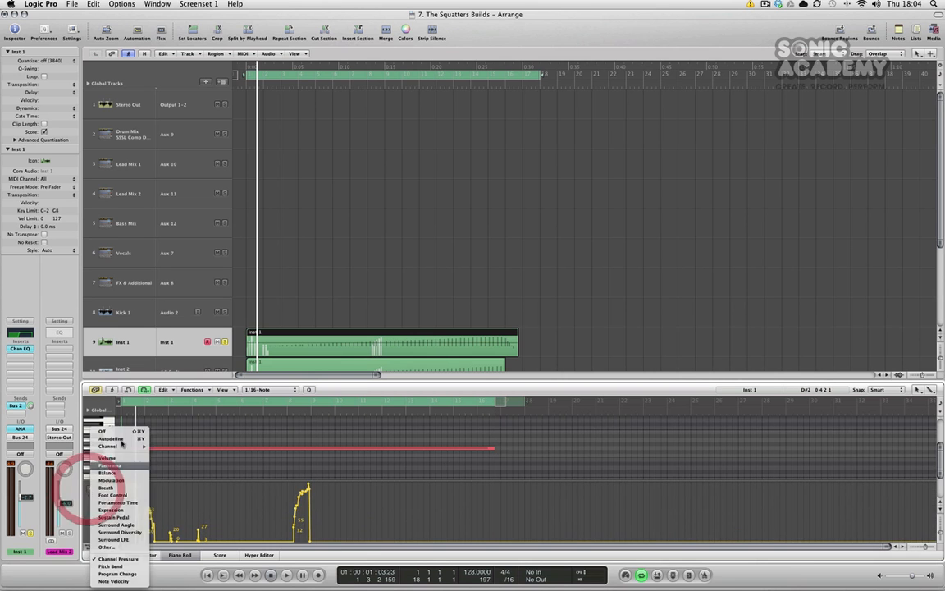
{"action": "left_click", "coordinate": [128, 568]}
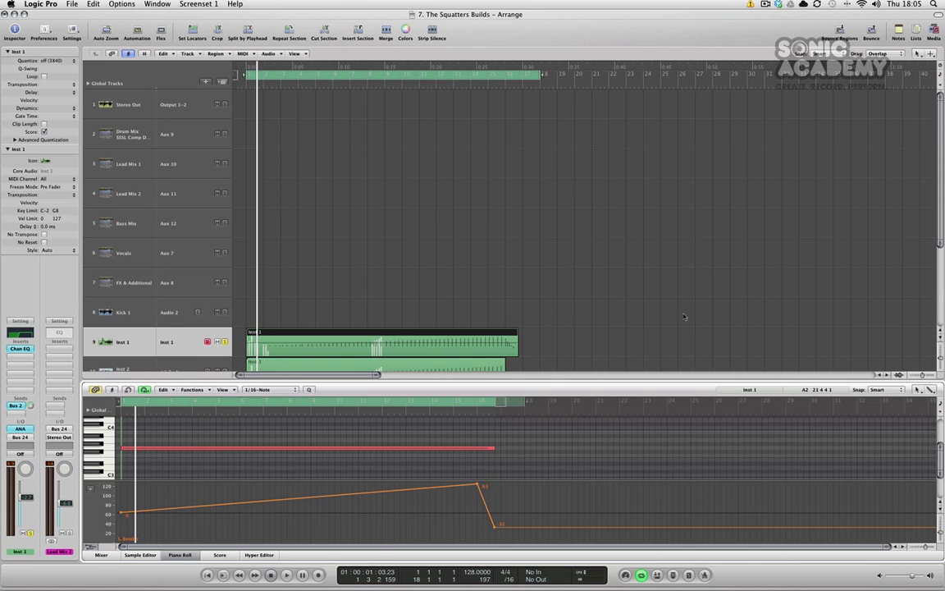
Close the Piano Roll and open the ANA instrument on Inst 1 to inspect its bend range setting.
{"action": "left_click", "coordinate": [182, 555]}
{"action": "left_click", "coordinate": [124, 339]}
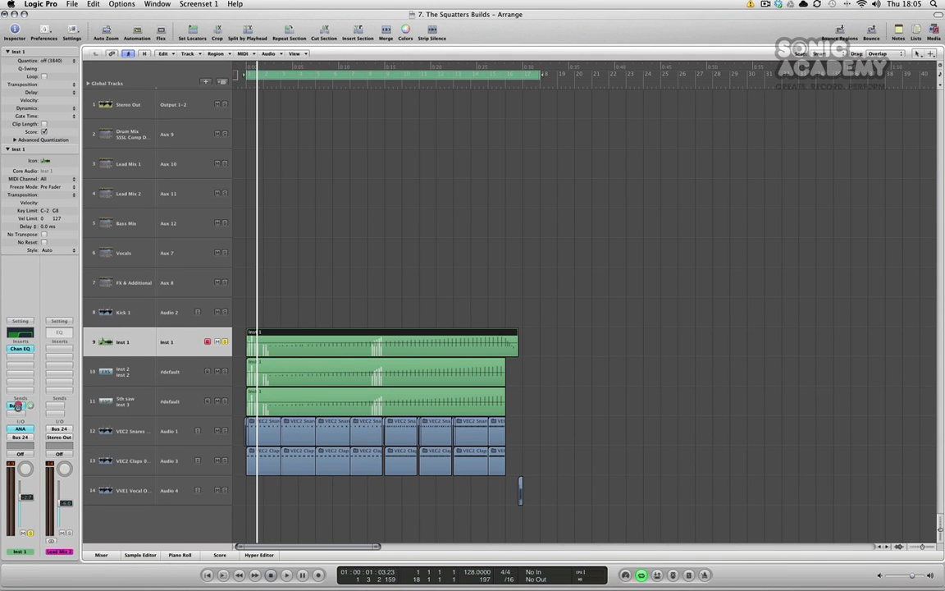
{"action": "left_click", "coordinate": [18, 406], "text": "alt"}
{"action": "double_click", "coordinate": [19, 429]}
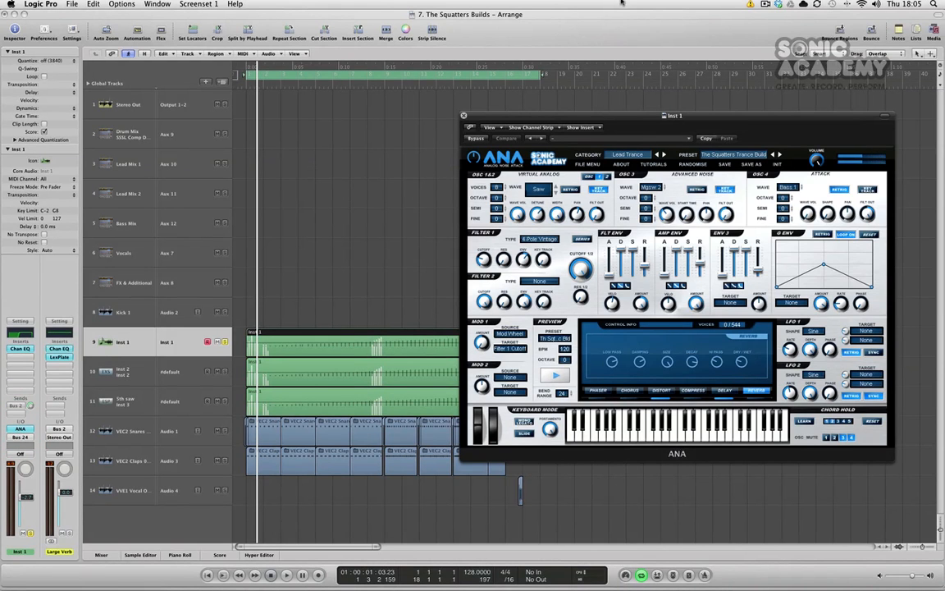
{"action": "left_click_drag", "start_coordinate": [662, 121], "coordinate": [607, 101]}
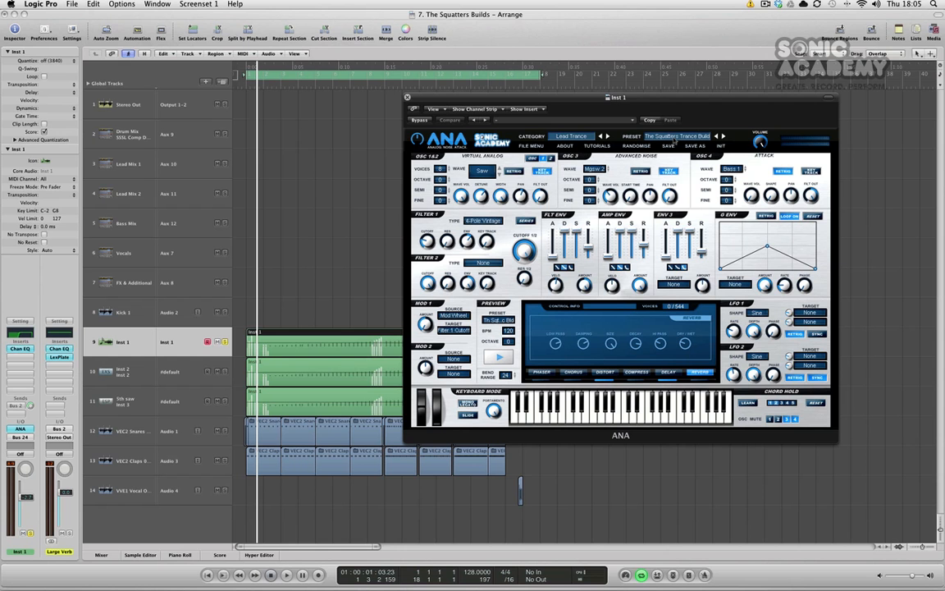
{"action": "left_click_drag", "start_coordinate": [604, 97], "coordinate": [526, 97]}
{"action": "left_click_drag", "start_coordinate": [591, 93], "coordinate": [659, 104]}
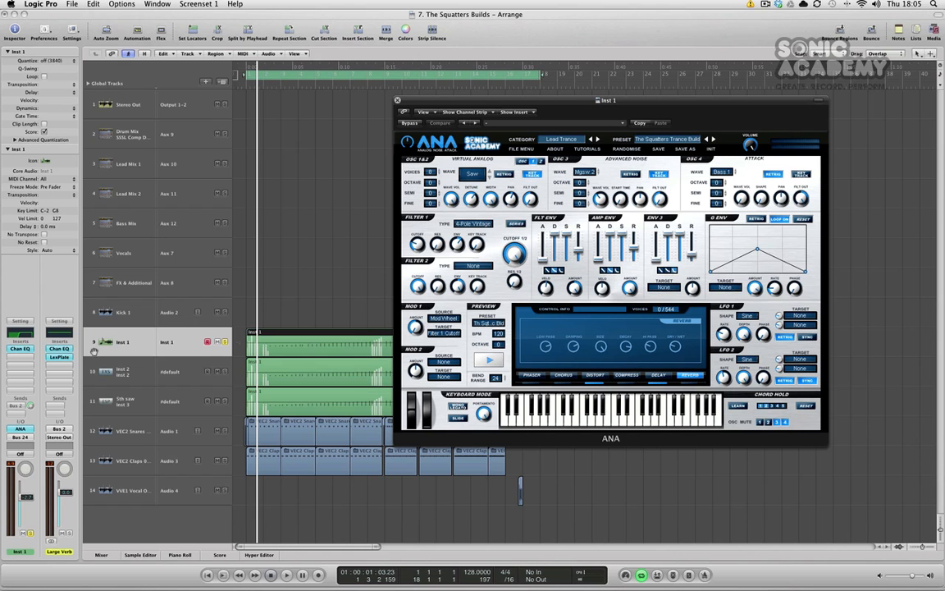
{"action": "left_click_drag", "start_coordinate": [490, 101], "coordinate": [550, 88]}
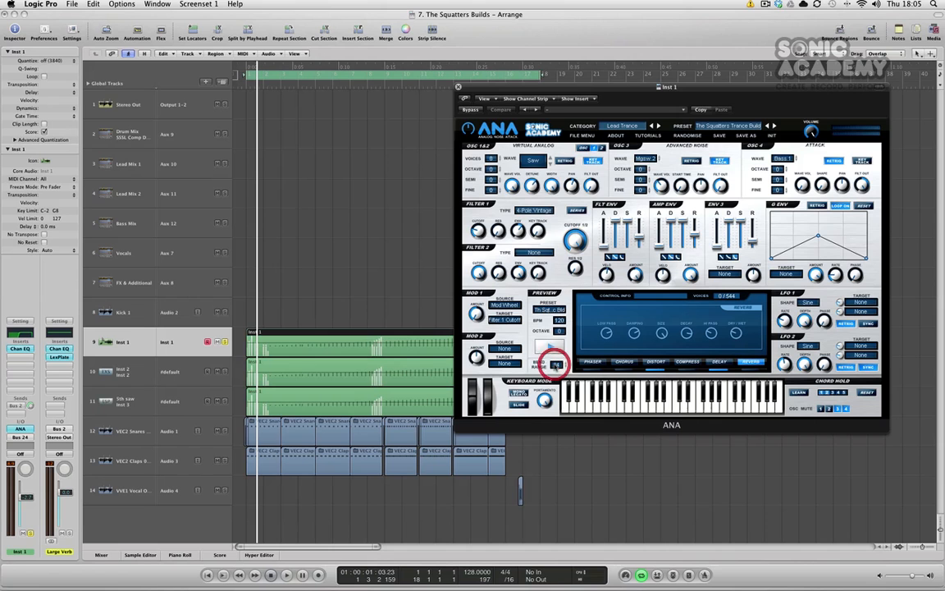
{"action": "left_click", "coordinate": [561, 347]}
{"action": "left_click", "coordinate": [558, 305]}
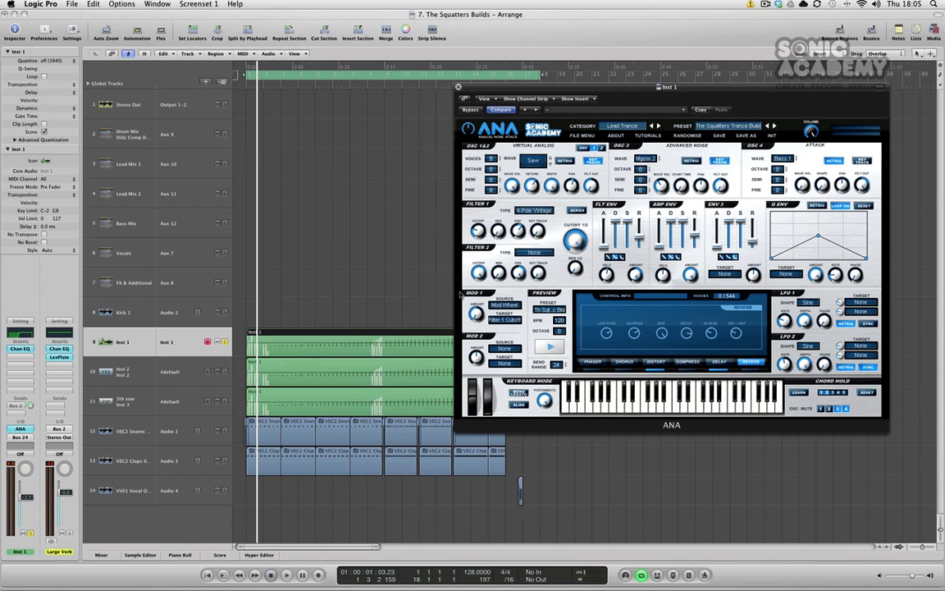
Play the project with the ANA window open, then close the plugin window.
{"action": "key", "text": "space"}
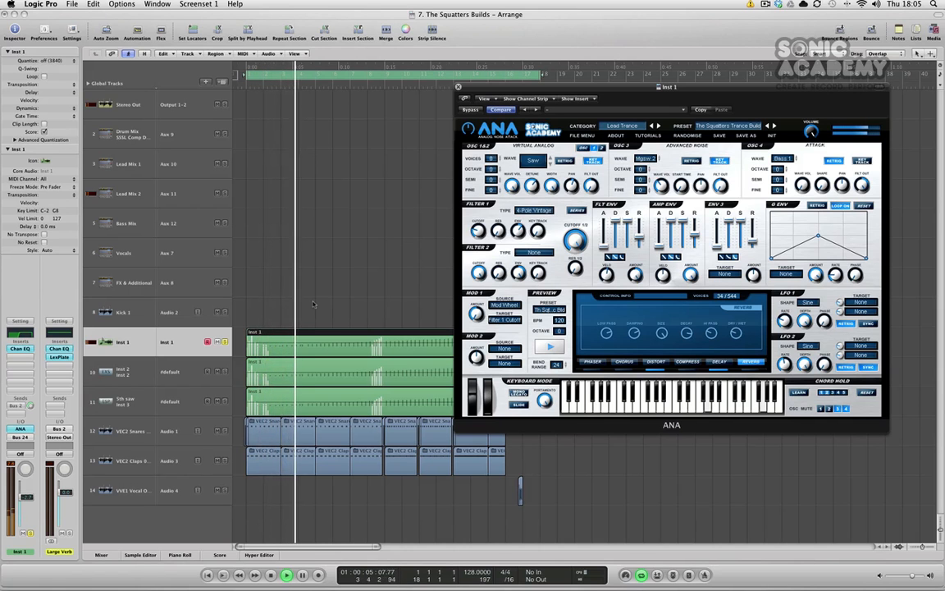
{"action": "left_click_drag", "start_coordinate": [522, 86], "coordinate": [555, 51]}
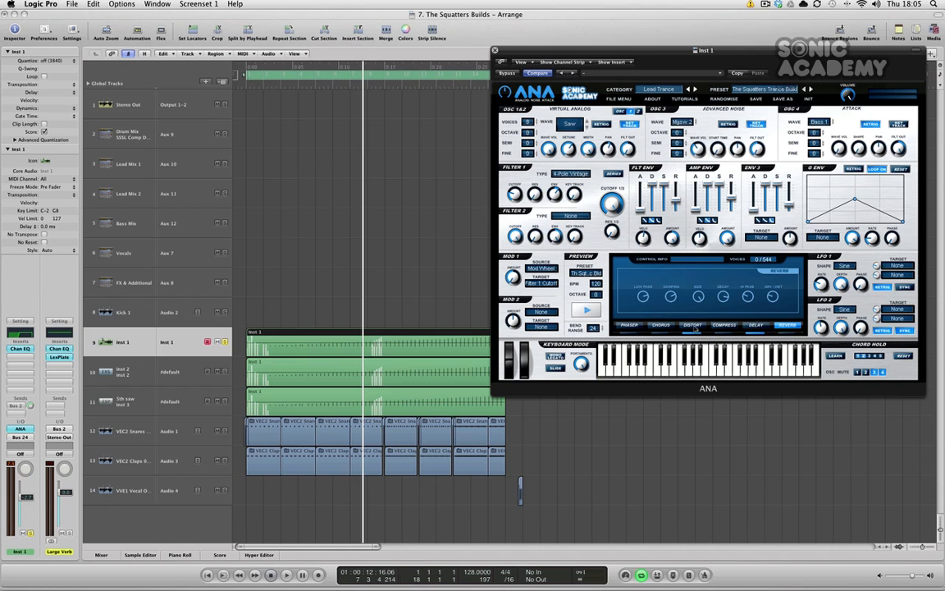
{"action": "left_click_drag", "start_coordinate": [760, 50], "coordinate": [656, 136]}
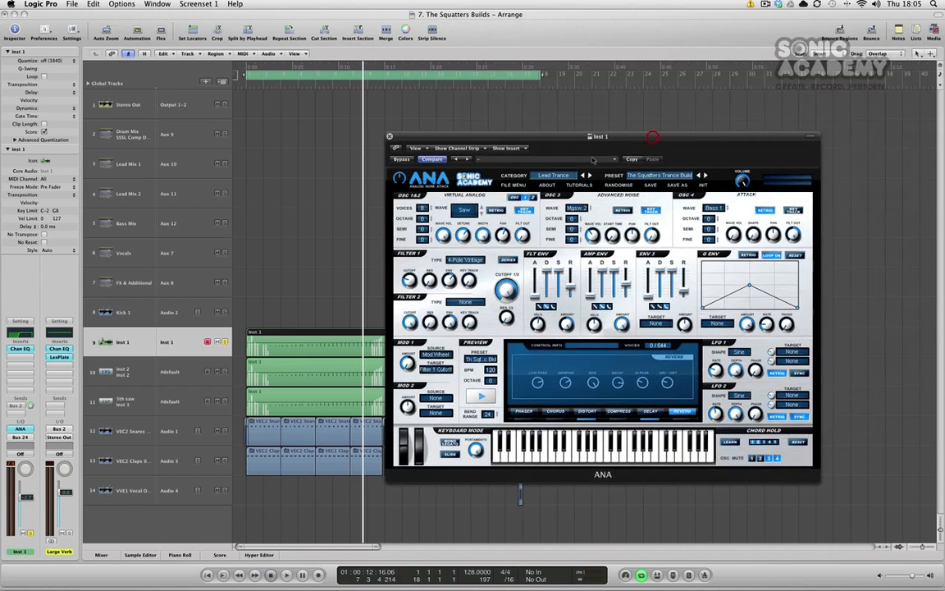
{"action": "left_click", "coordinate": [389, 136]}
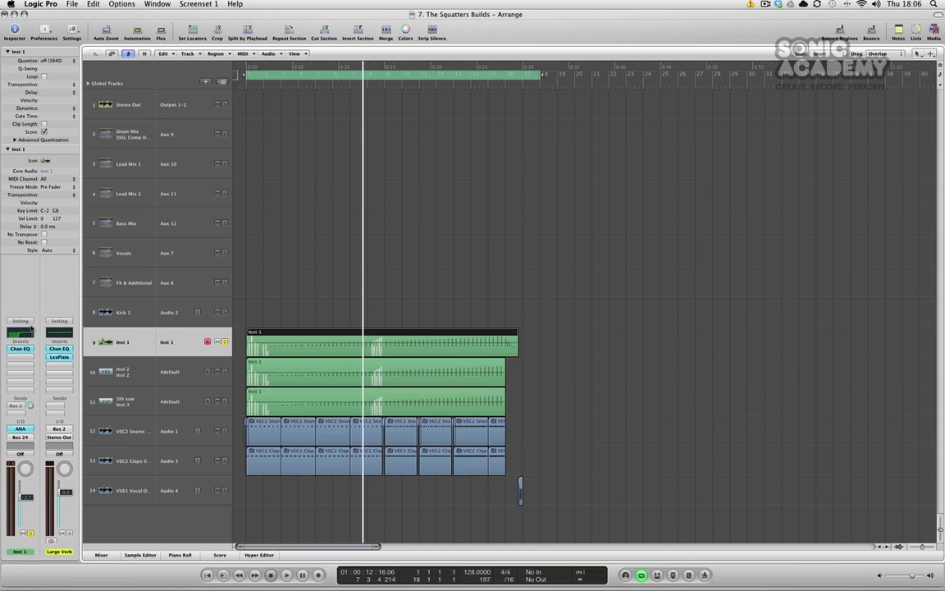
Open the LexPlate reverb on the Large Verb channel to inspect it, then close it.
{"action": "left_click", "coordinate": [17, 406]}
{"action": "left_click", "coordinate": [63, 358]}
{"action": "left_click_drag", "start_coordinate": [167, 37], "coordinate": [643, 87]}
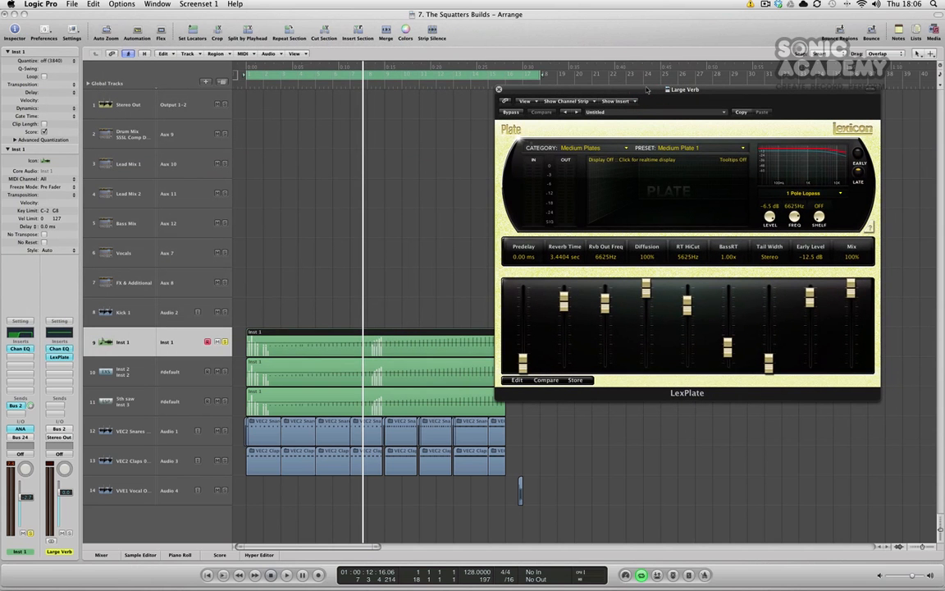
{"action": "left_click", "coordinate": [499, 89]}
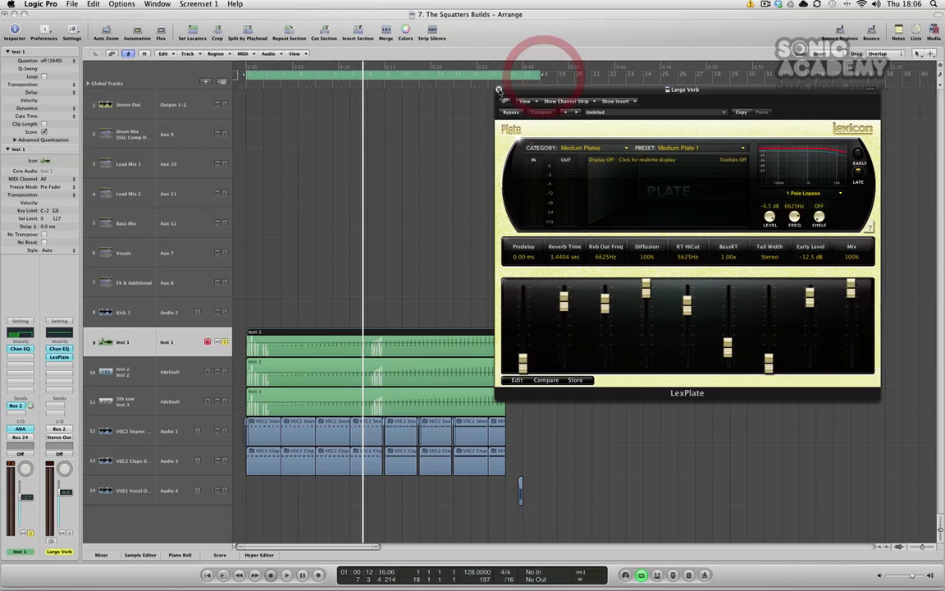
Check the Bus 2 send options of the Inst 1 channel and play the project from the start.
{"action": "left_click", "coordinate": [14, 406]}
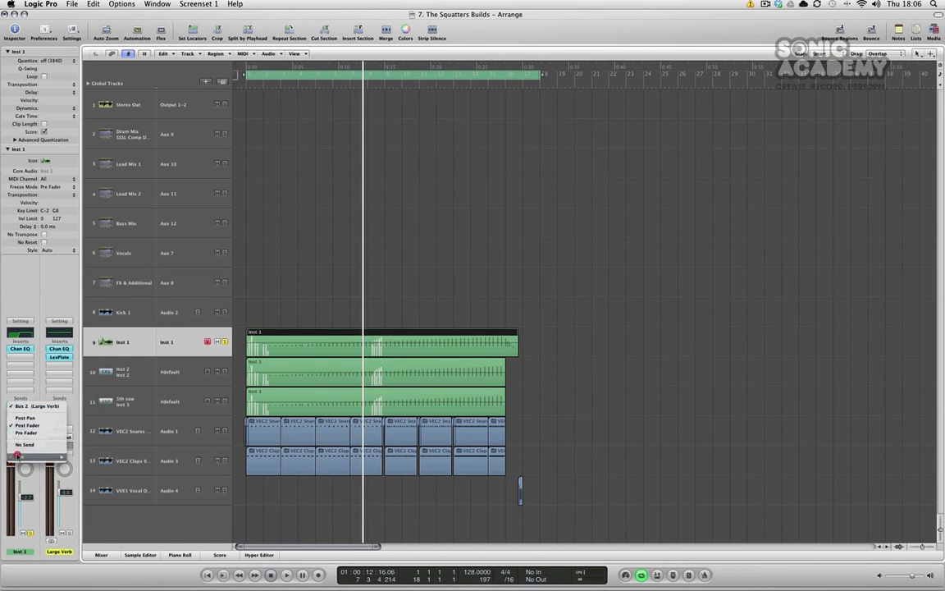
{"action": "mouse_move", "coordinate": [37, 456]}
{"action": "left_click", "coordinate": [23, 240]}
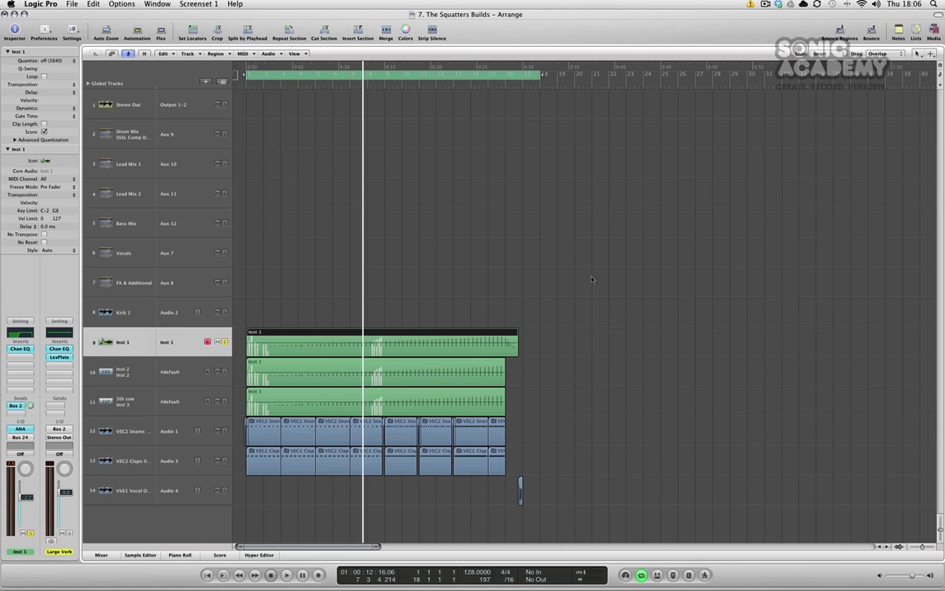
{"action": "key", "text": "Return"}
{"action": "key", "text": "space"}
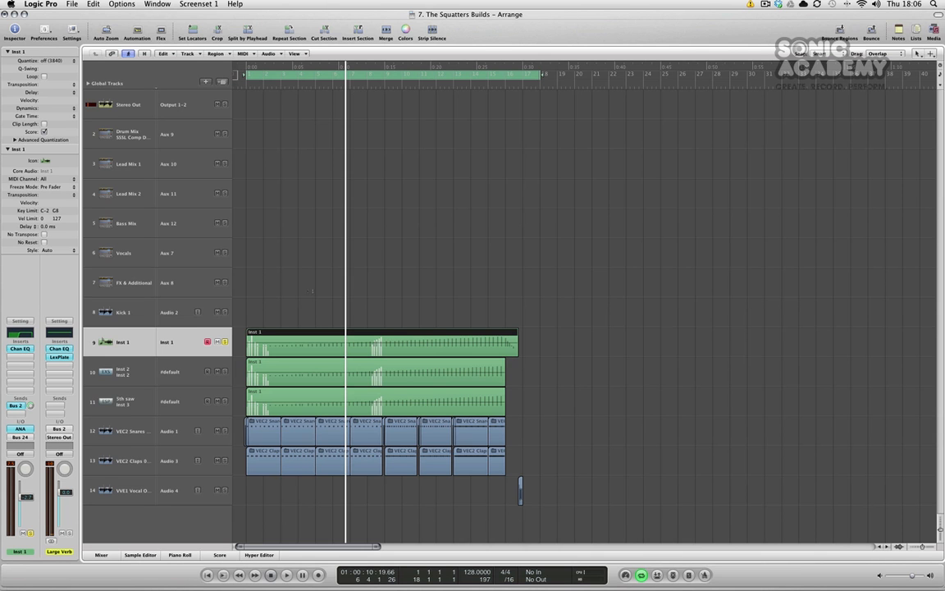
Unsolo Inst 1, select the Inst 2 track and solo it.
{"action": "left_click", "coordinate": [224, 343]}
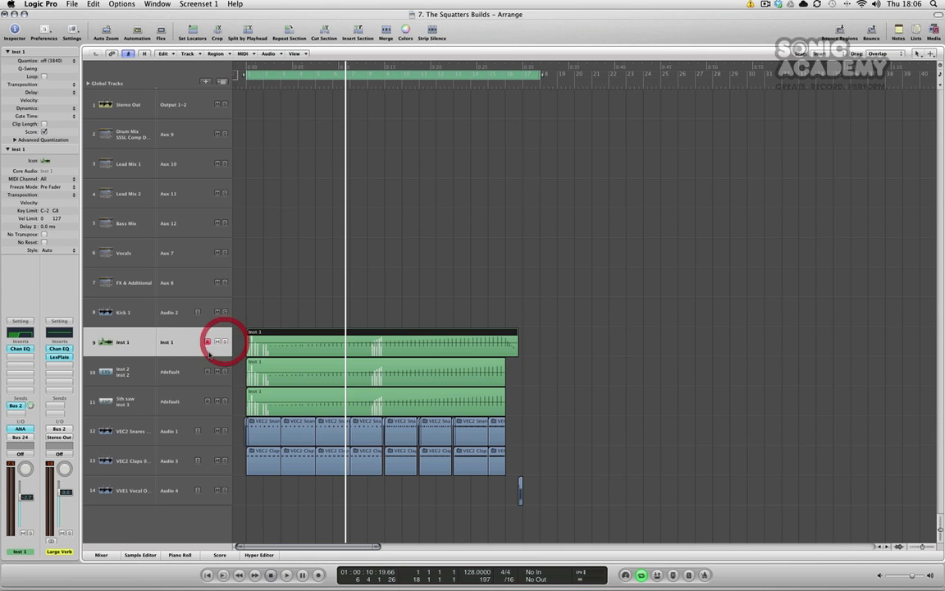
{"action": "left_click", "coordinate": [140, 365]}
{"action": "left_click", "coordinate": [224, 371]}
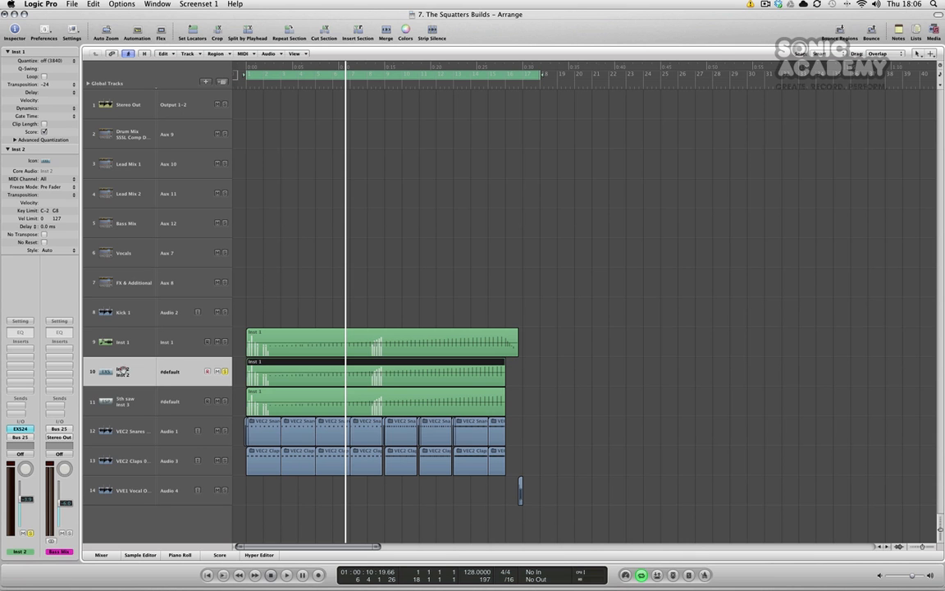
Open the EXS24 sampler on Inst 2 and reposition and resize its window.
{"action": "left_click", "coordinate": [19, 428]}
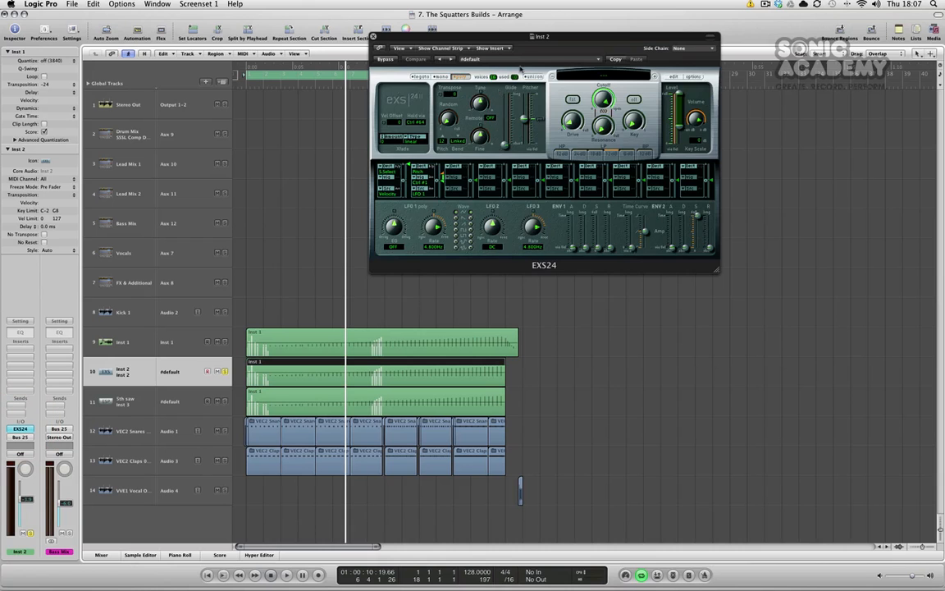
{"action": "left_click_drag", "start_coordinate": [515, 30], "coordinate": [611, 81]}
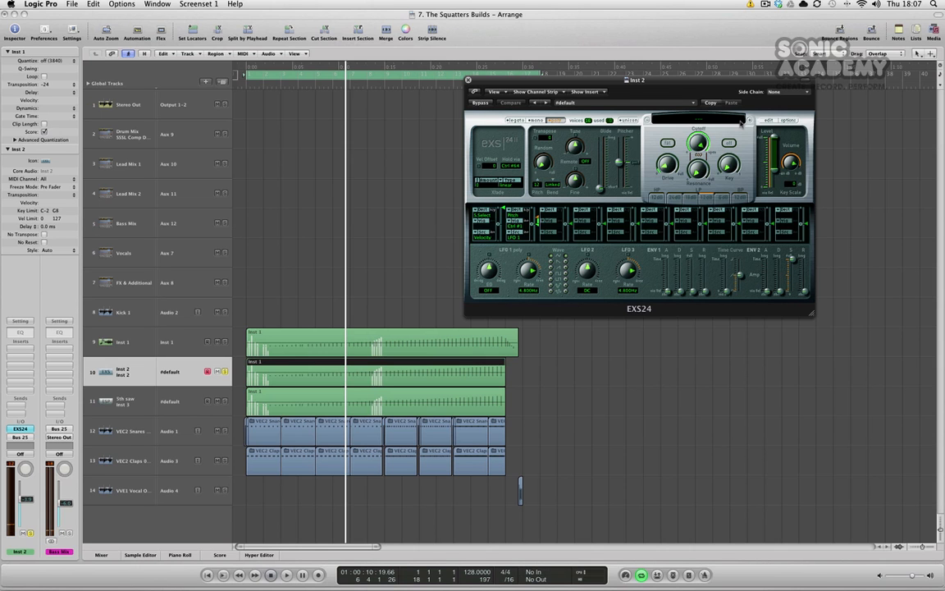
{"action": "left_click_drag", "start_coordinate": [707, 83], "coordinate": [719, 82]}
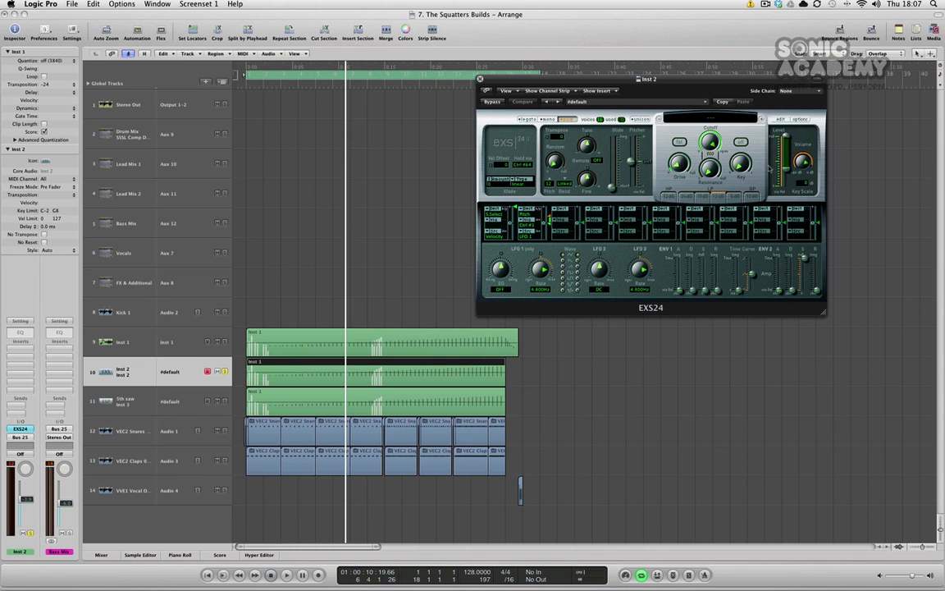
{"action": "left_click_drag", "start_coordinate": [779, 292], "coordinate": [820, 285]}
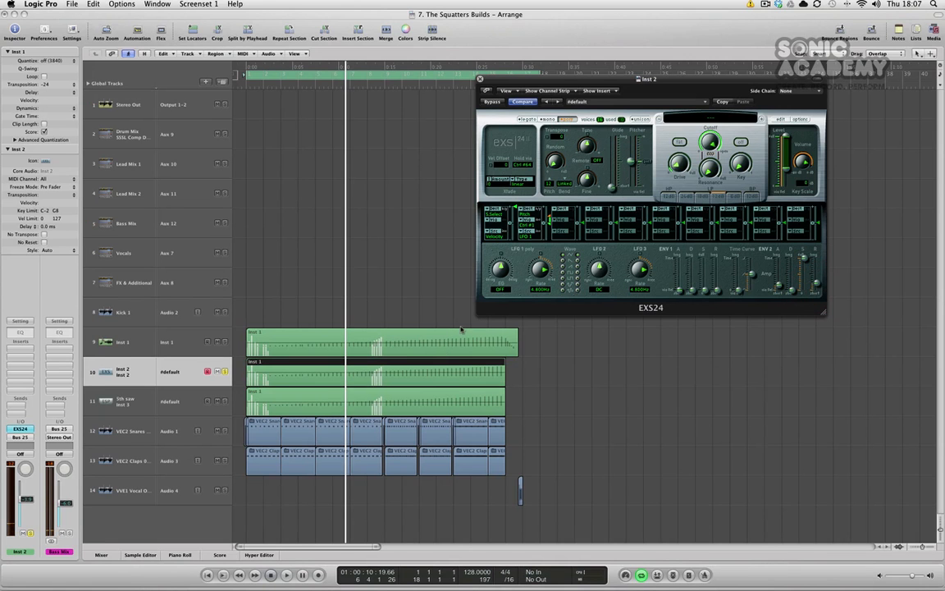
Open the Inst 2 region in the Piano Roll and select its long sustained note.
{"action": "left_click", "coordinate": [623, 369]}
{"action": "double_click", "coordinate": [469, 377]}
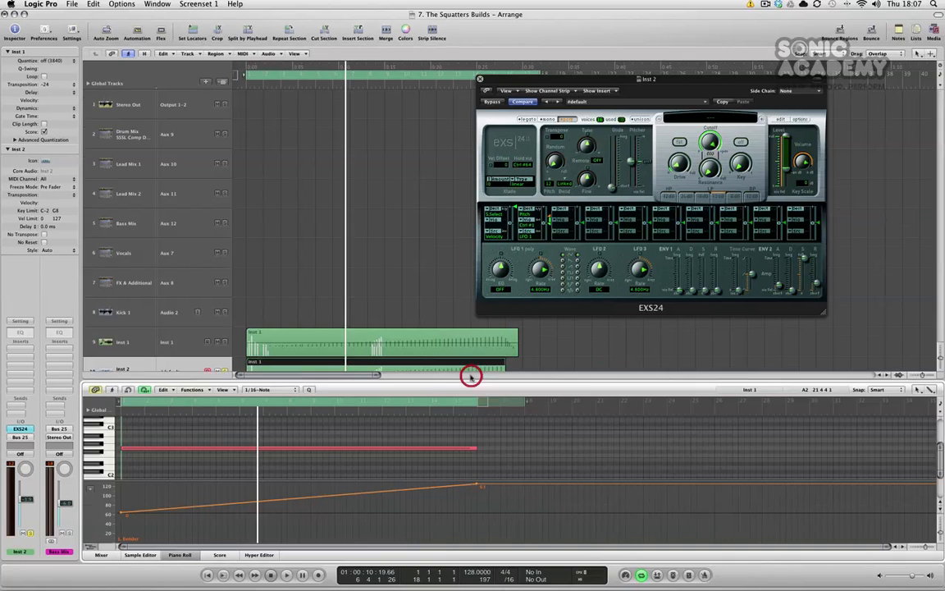
{"action": "left_click", "coordinate": [167, 449]}
{"action": "left_click", "coordinate": [167, 449]}
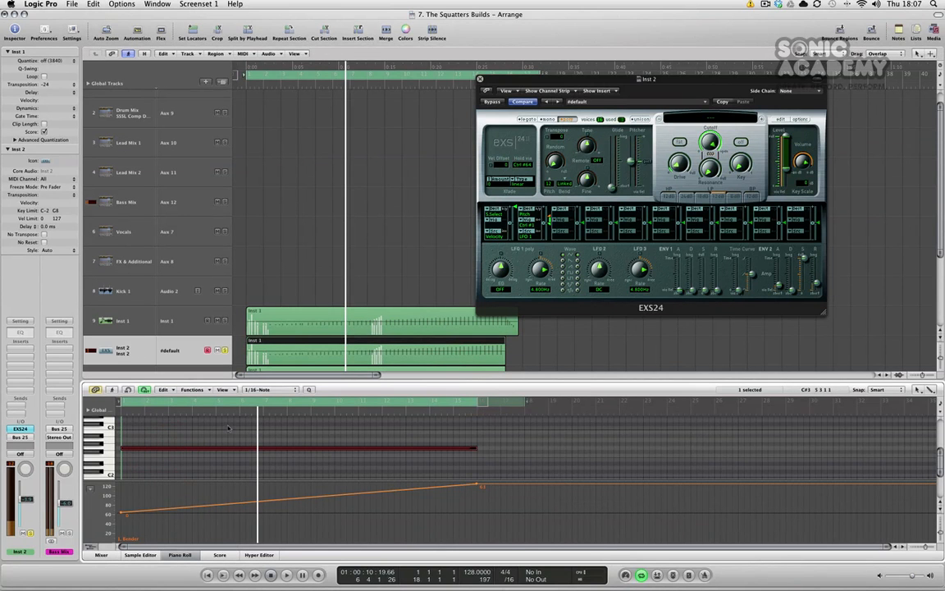
{"action": "left_click", "coordinate": [197, 451]}
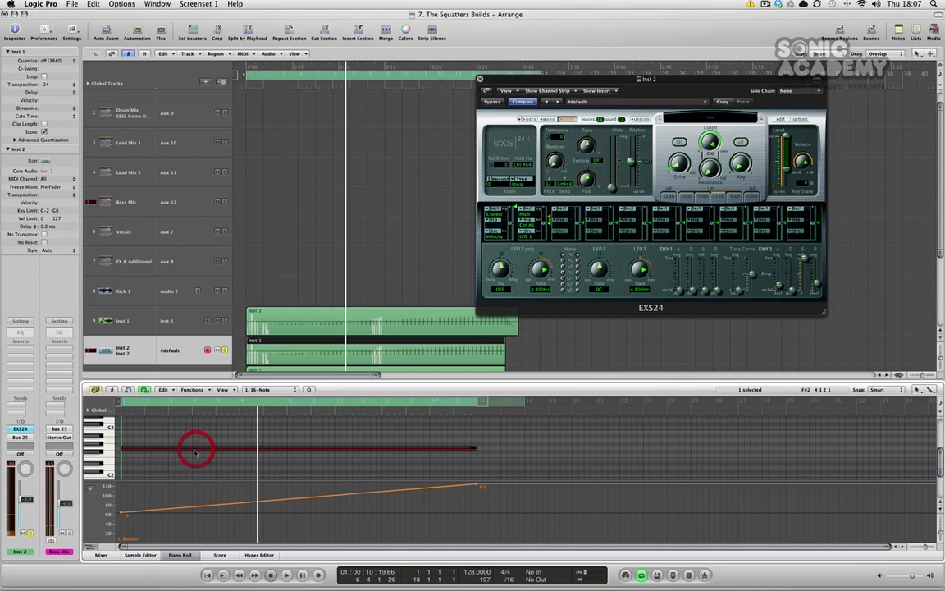
Check the region's transposition options and close the Piano Roll.
{"action": "left_click", "coordinate": [73, 83]}
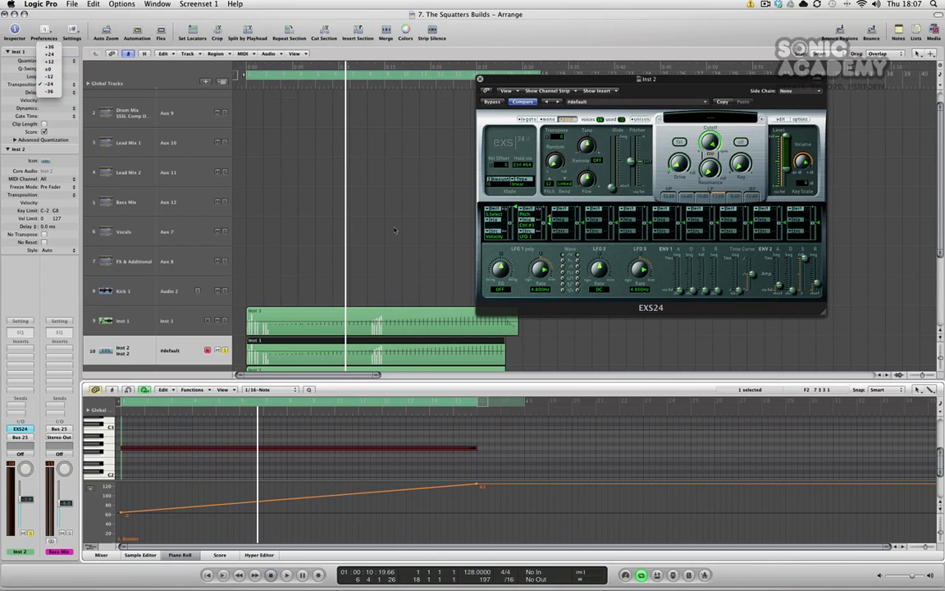
{"action": "left_click", "coordinate": [368, 229]}
{"action": "left_click", "coordinate": [179, 555]}
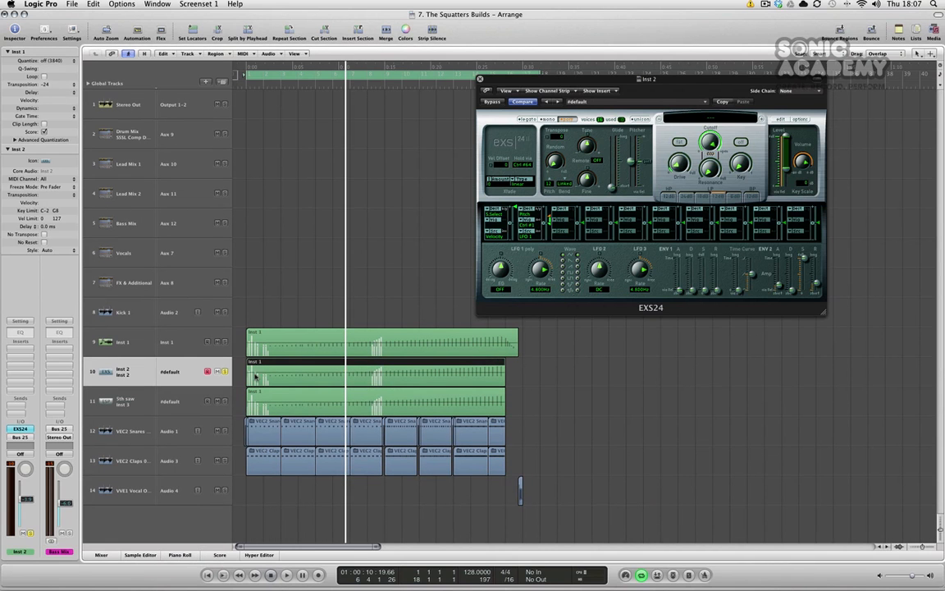
Adjust the EXS24 pitch bend range and play the project from the start.
{"action": "left_click", "coordinate": [547, 184]}
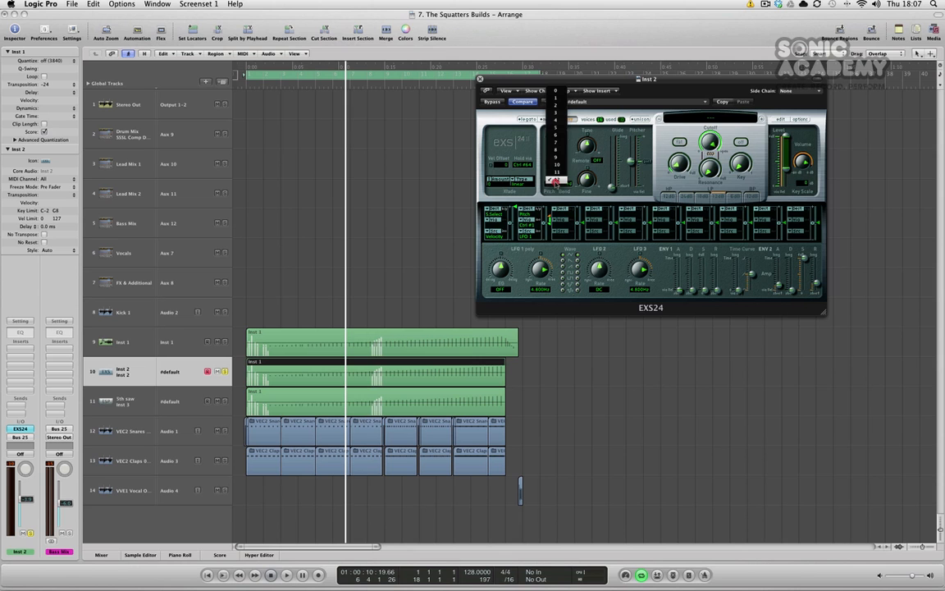
{"action": "left_click", "coordinate": [555, 180]}
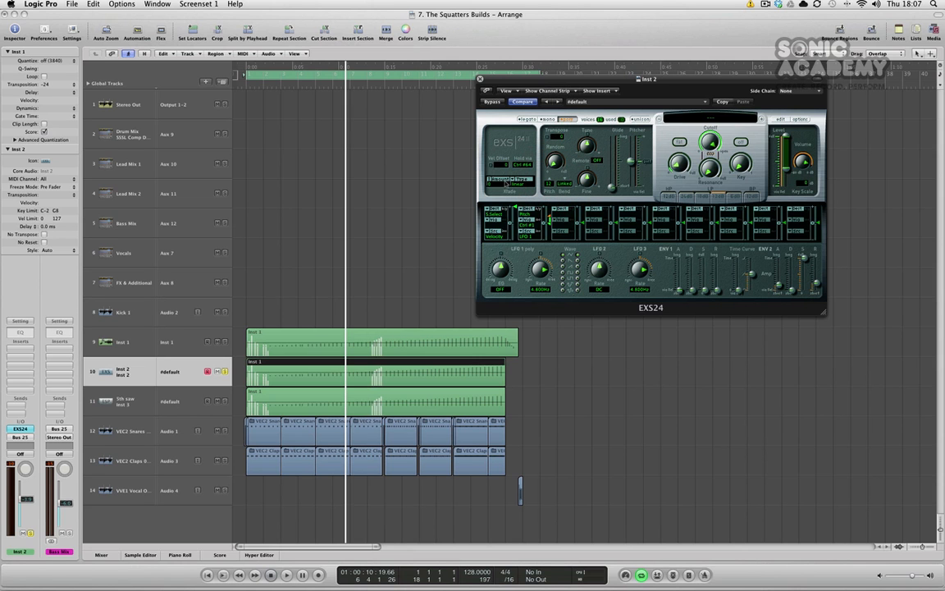
{"action": "left_click", "coordinate": [659, 413]}
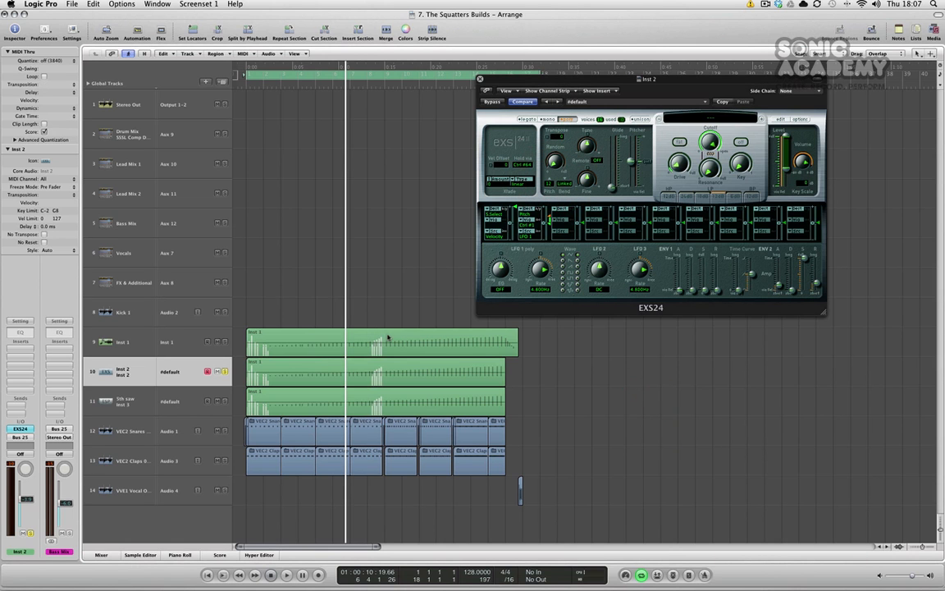
{"action": "key", "text": "Return"}
{"action": "key", "text": "space"}
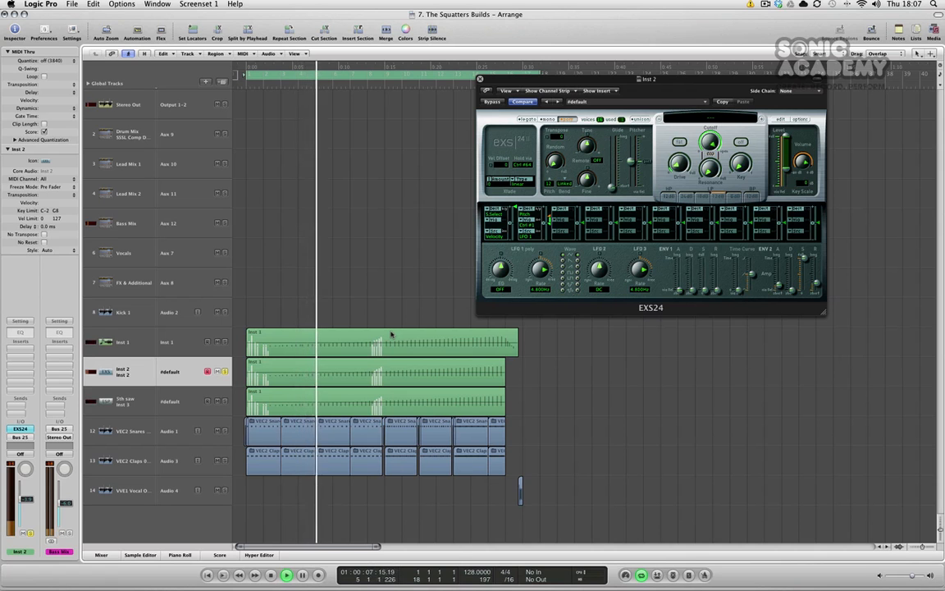
Stop playback, select the Inst 2 track and inspect its channel output bus routing.
{"action": "key", "text": "space"}
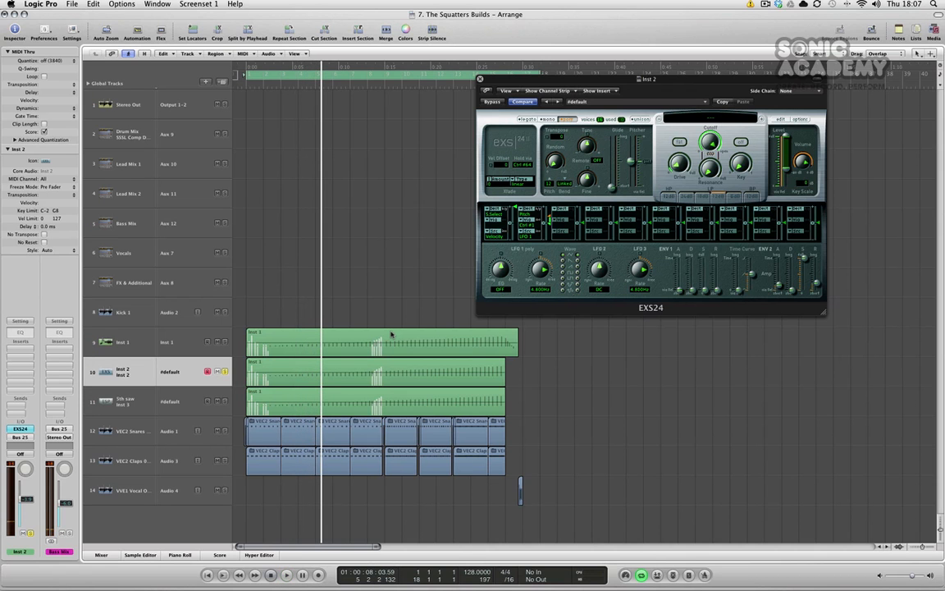
{"action": "left_click", "coordinate": [127, 372]}
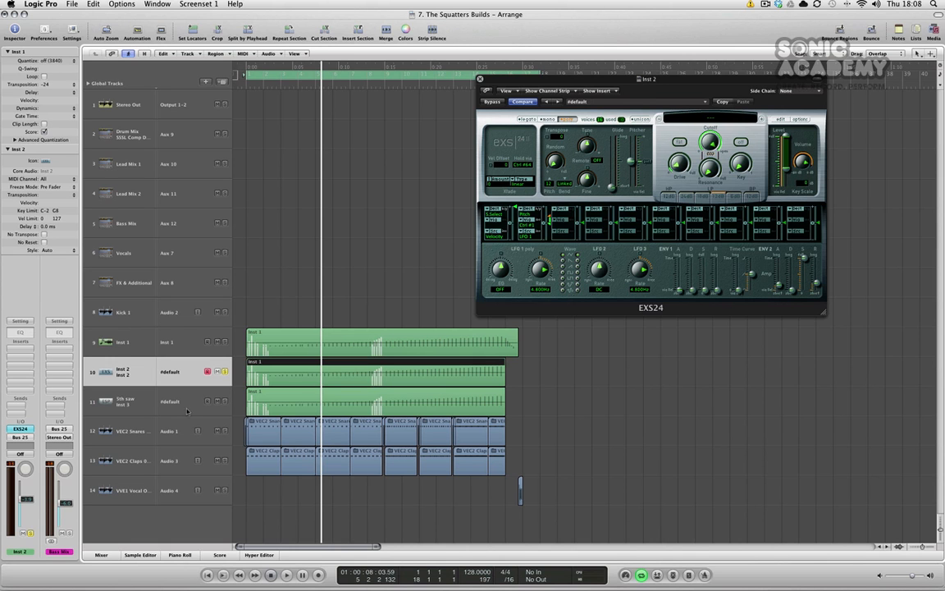
{"action": "left_click", "coordinate": [27, 437]}
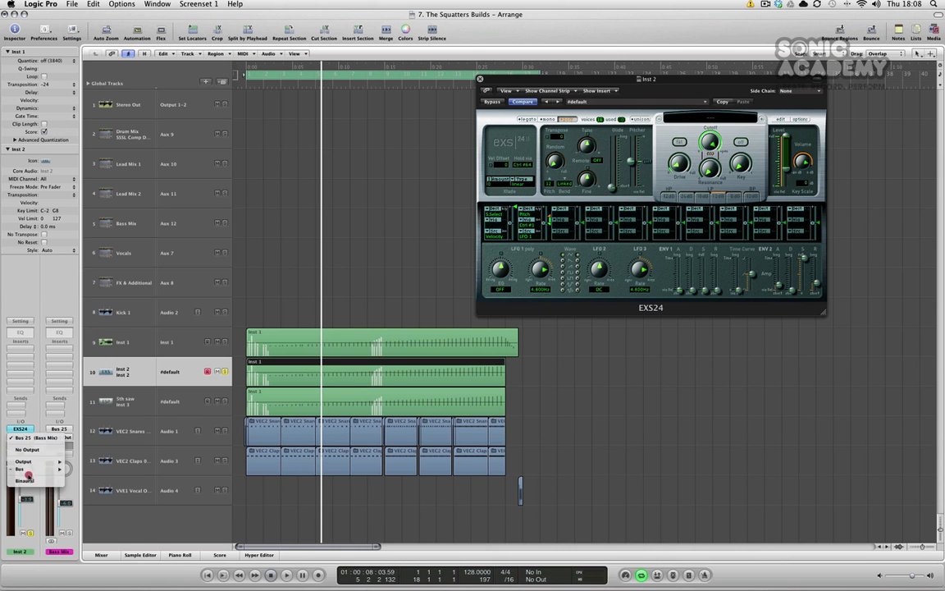
{"action": "mouse_move", "coordinate": [32, 469]}
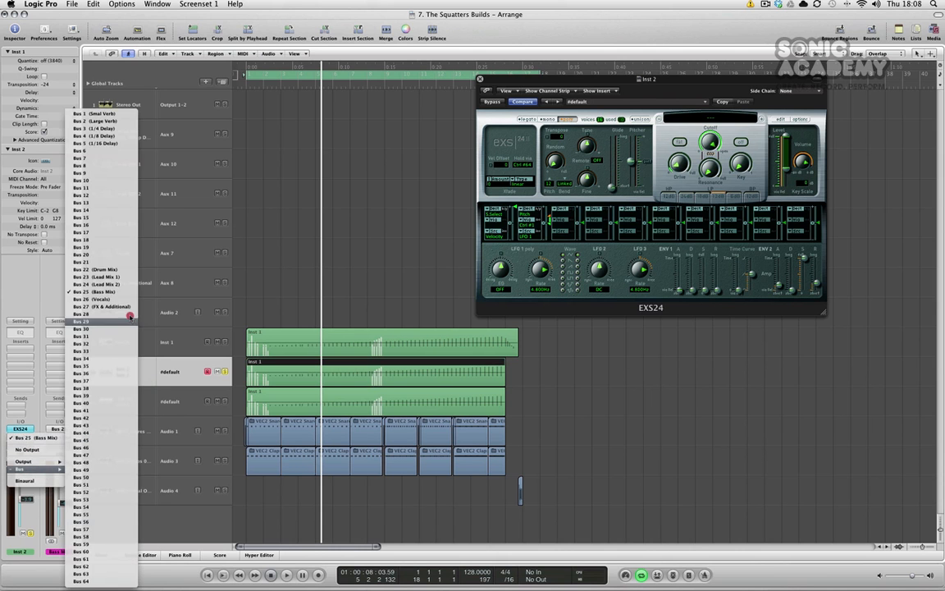
{"action": "left_click", "coordinate": [297, 265]}
Move the solo from Inst 2 to the 5th saw track and select 5th saw.
{"action": "left_click", "coordinate": [224, 402]}
{"action": "left_click", "coordinate": [225, 372]}
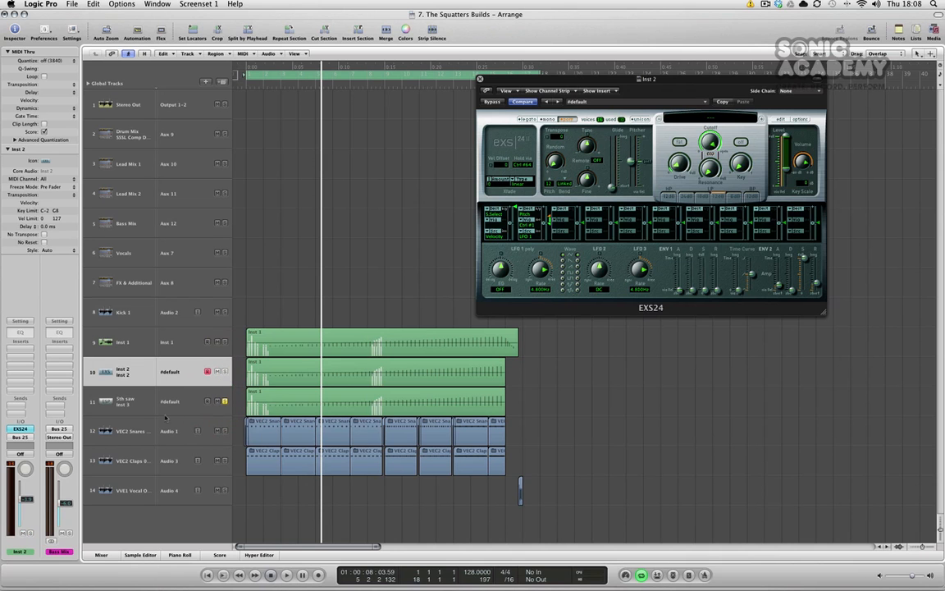
{"action": "left_click", "coordinate": [143, 402]}
Close the EXS24, open the 5th saw ES P synth beside the tracks and raise its cutoff knob.
{"action": "left_click", "coordinate": [480, 79]}
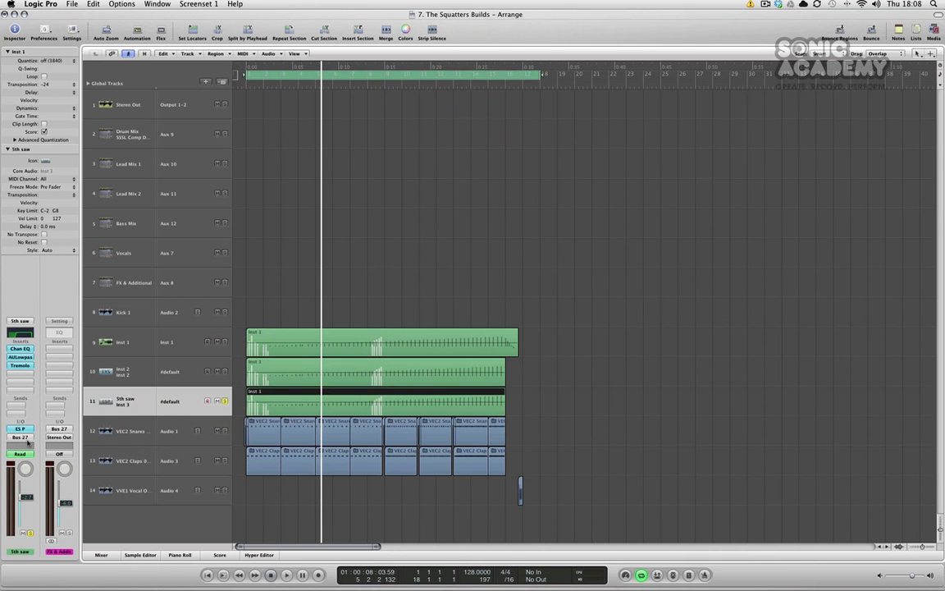
{"action": "left_click", "coordinate": [19, 428]}
{"action": "left_click_drag", "start_coordinate": [541, 163], "coordinate": [614, 149]}
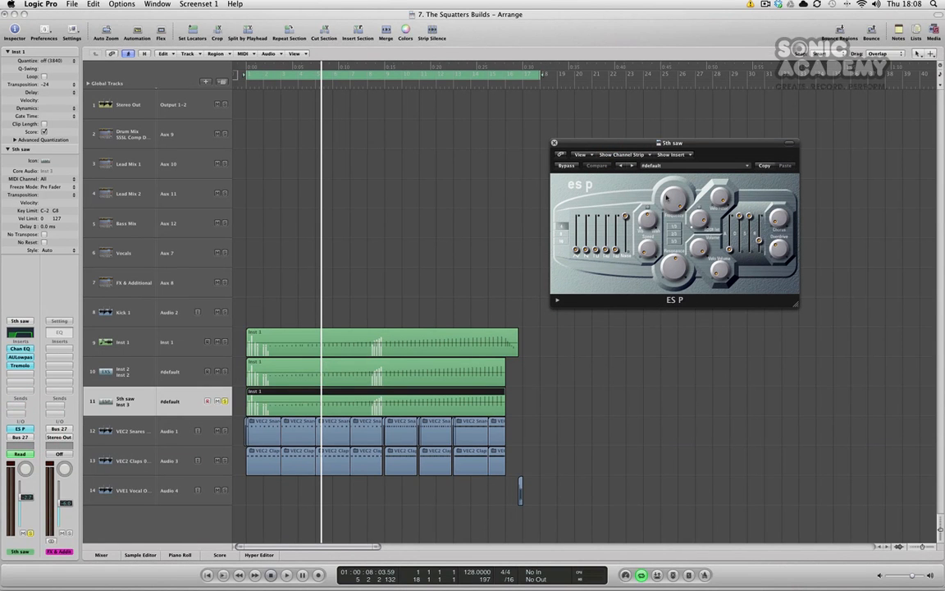
{"action": "left_click_drag", "start_coordinate": [671, 206], "coordinate": [674, 159]}
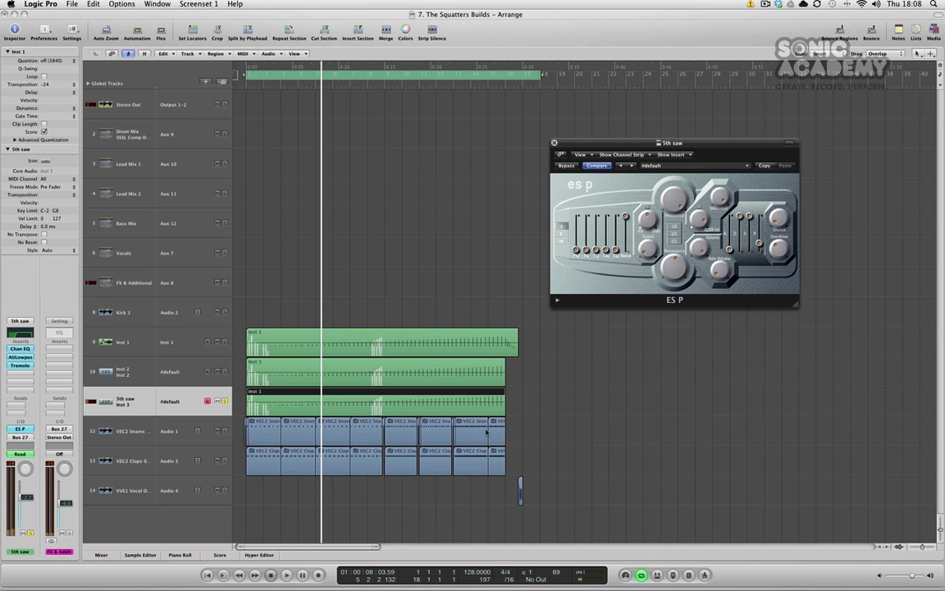
Open the AULowpass insert on 5th saw and place its window below the ES P.
{"action": "left_click", "coordinate": [27, 358], "text": "alt"}
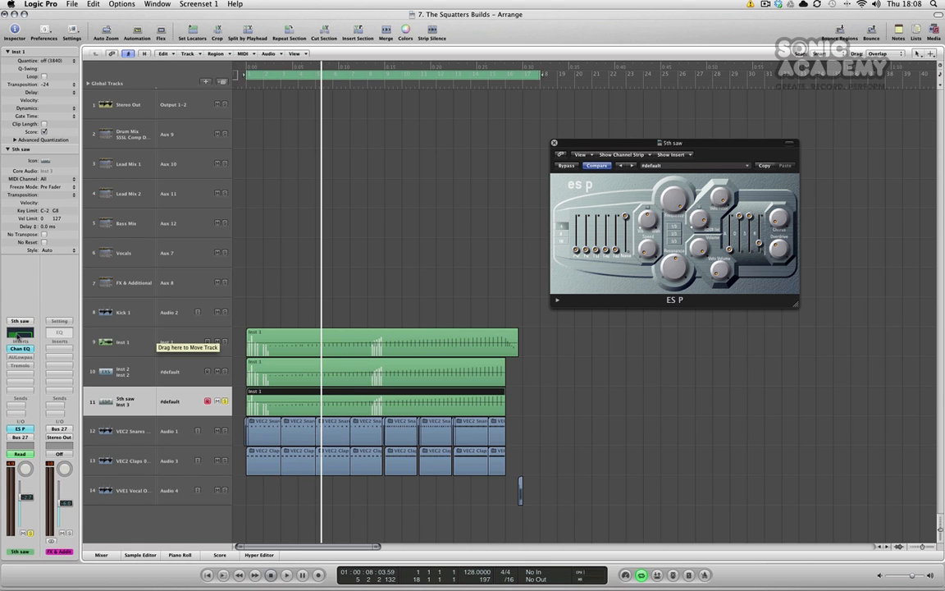
{"action": "left_click", "coordinate": [20, 358]}
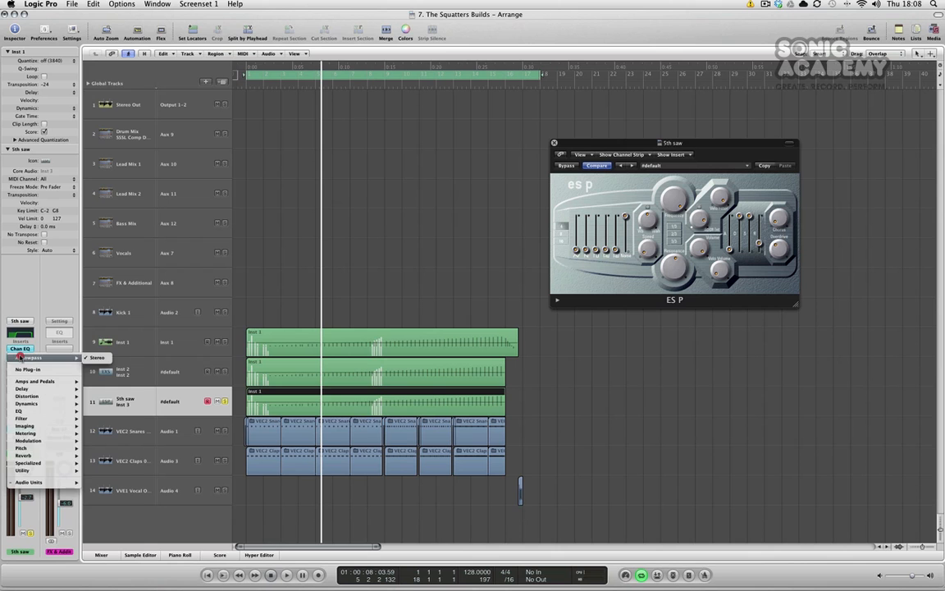
{"action": "left_click", "coordinate": [46, 326]}
{"action": "double_click", "coordinate": [28, 357]}
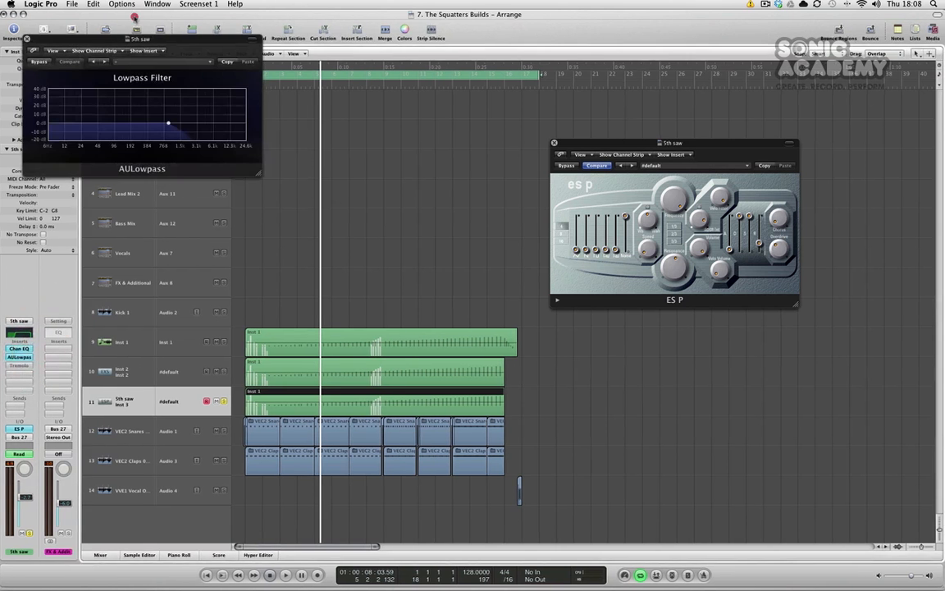
{"action": "left_click_drag", "start_coordinate": [136, 38], "coordinate": [697, 324]}
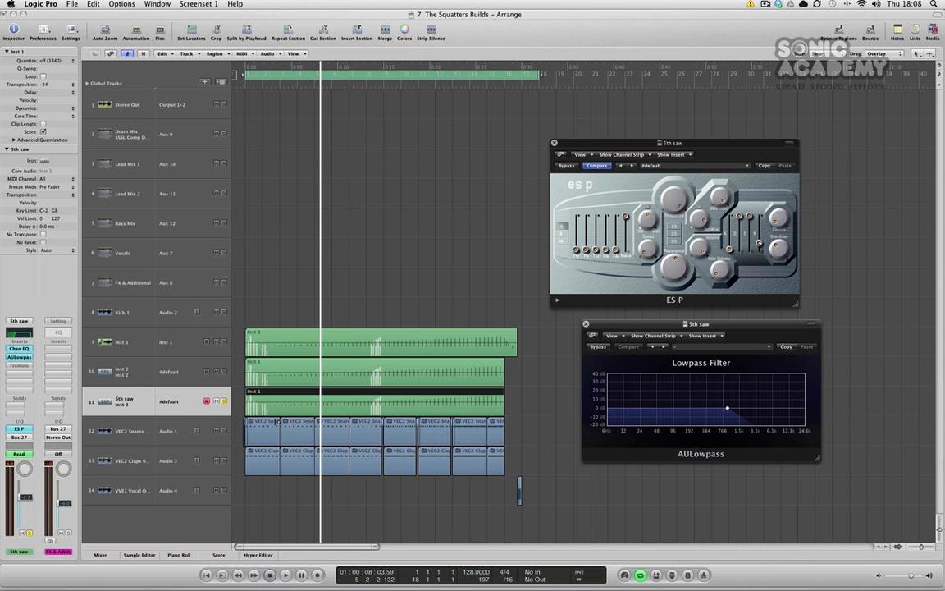
Show automation and switch the 5th saw automation lane to AULowpass cutoff frequency.
{"action": "left_click", "coordinate": [123, 400]}
{"action": "key", "text": "a"}
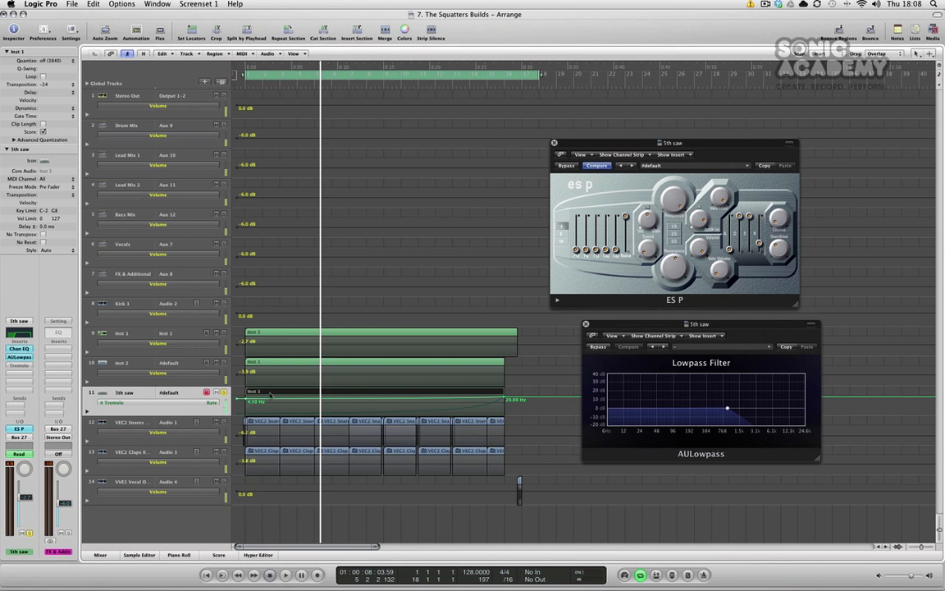
{"action": "left_click", "coordinate": [171, 404]}
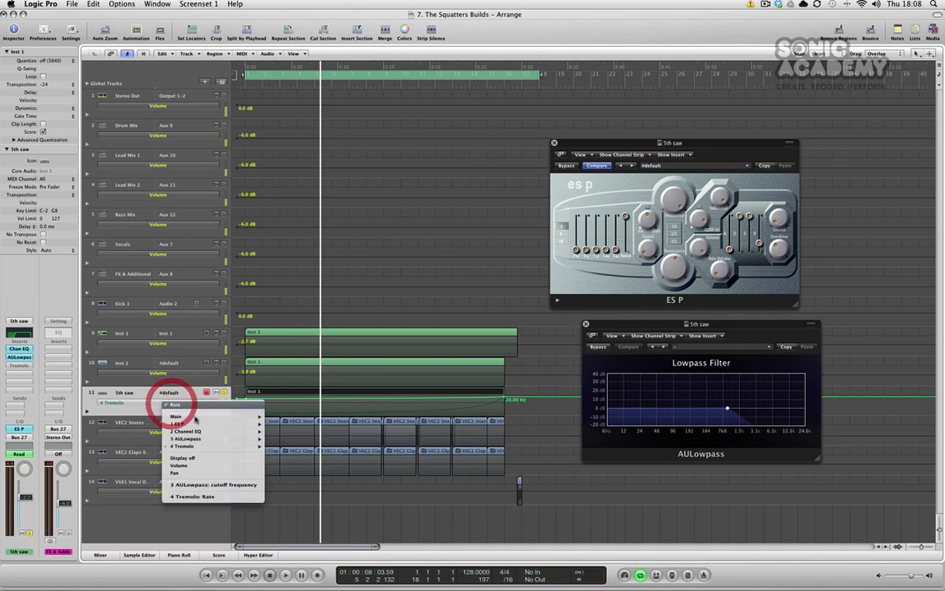
{"action": "left_click", "coordinate": [203, 486]}
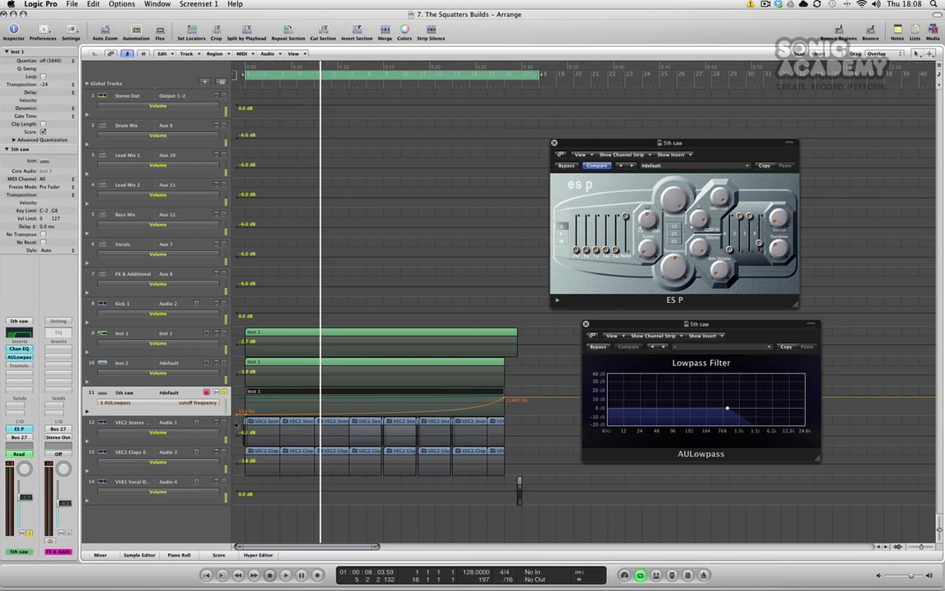
Bend the cutoff automation ramp into a curve with the Automation Curve Tool, hide automation and play.
{"action": "key", "text": "Escape"}
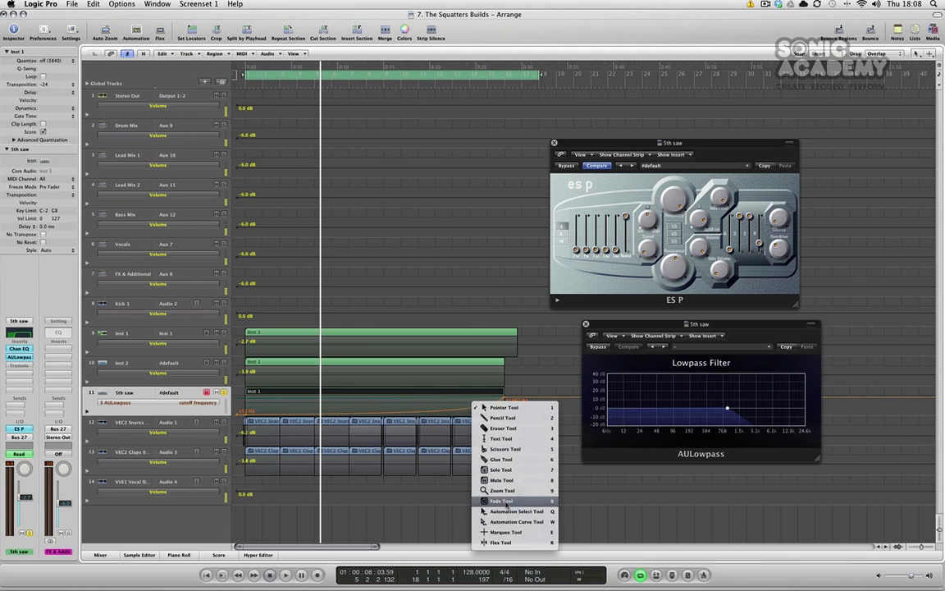
{"action": "left_click", "coordinate": [502, 524]}
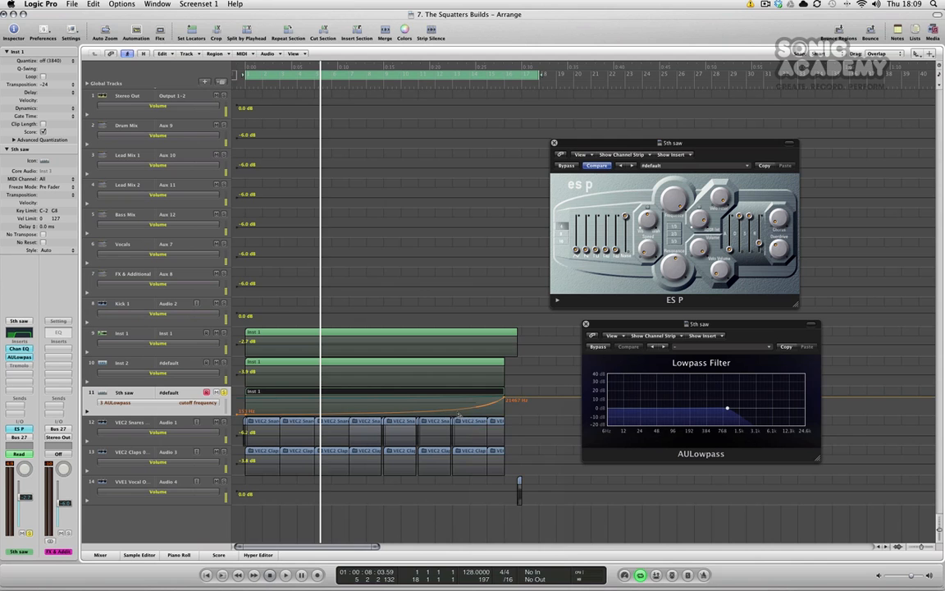
{"action": "left_click_drag", "start_coordinate": [456, 412], "coordinate": [460, 433]}
{"action": "key", "text": "Escape"}
{"action": "key", "text": "Escape"}
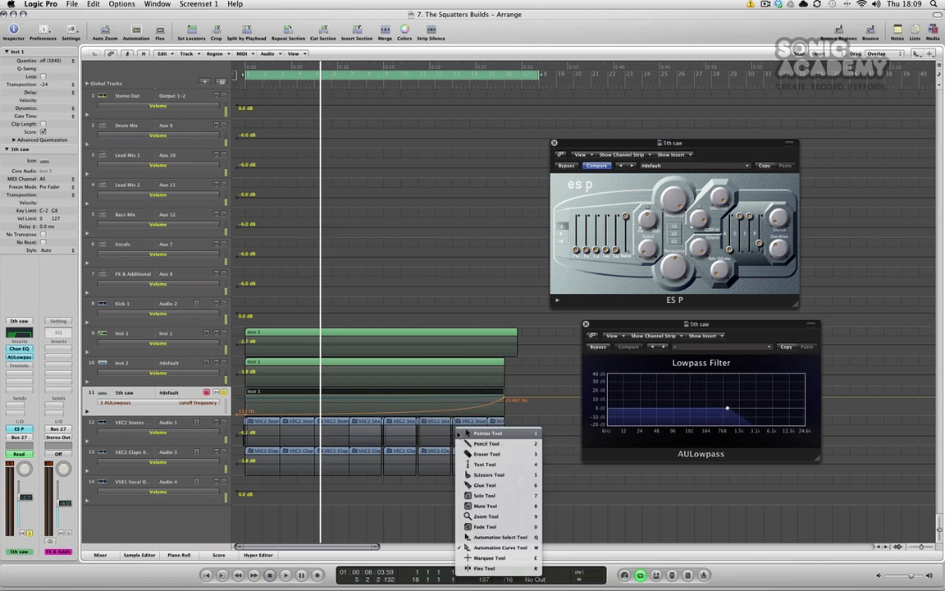
{"action": "key", "text": "a"}
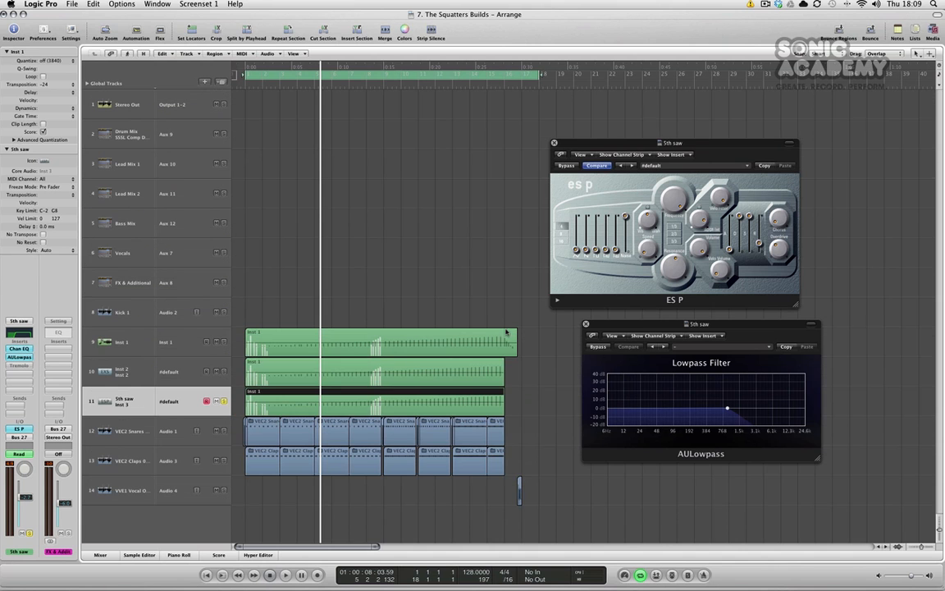
{"action": "key", "text": "space"}
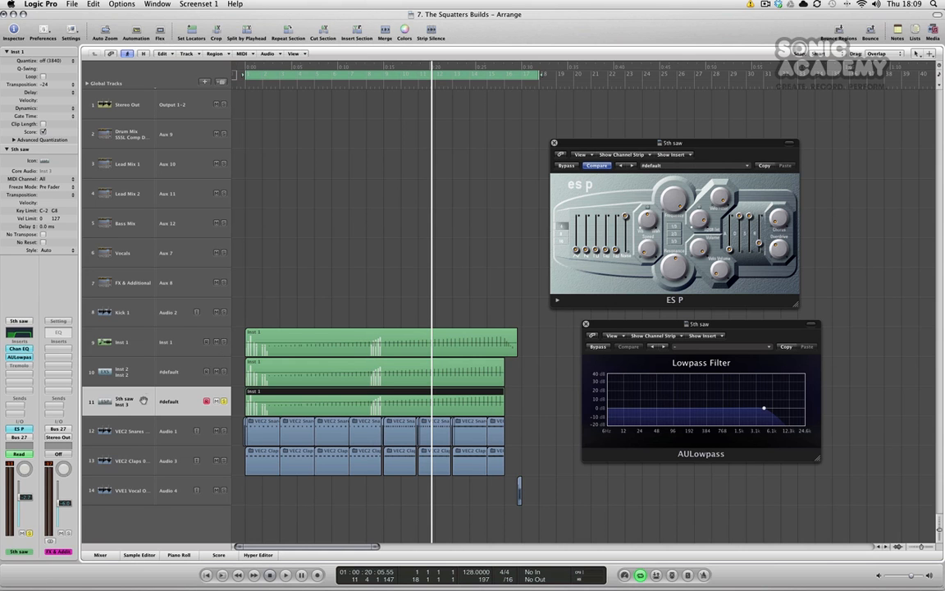
Open the Tremolo insert on 5th saw, position its window and adjust its Smoothing knob.
{"action": "left_click", "coordinate": [24, 367], "text": "alt"}
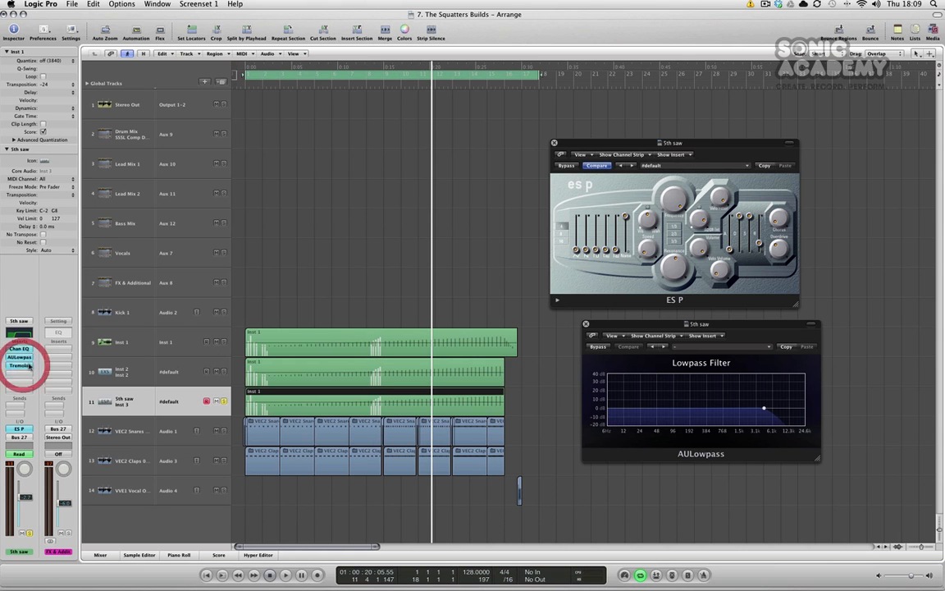
{"action": "double_click", "coordinate": [24, 366]}
{"action": "left_click_drag", "start_coordinate": [115, 39], "coordinate": [346, 113]}
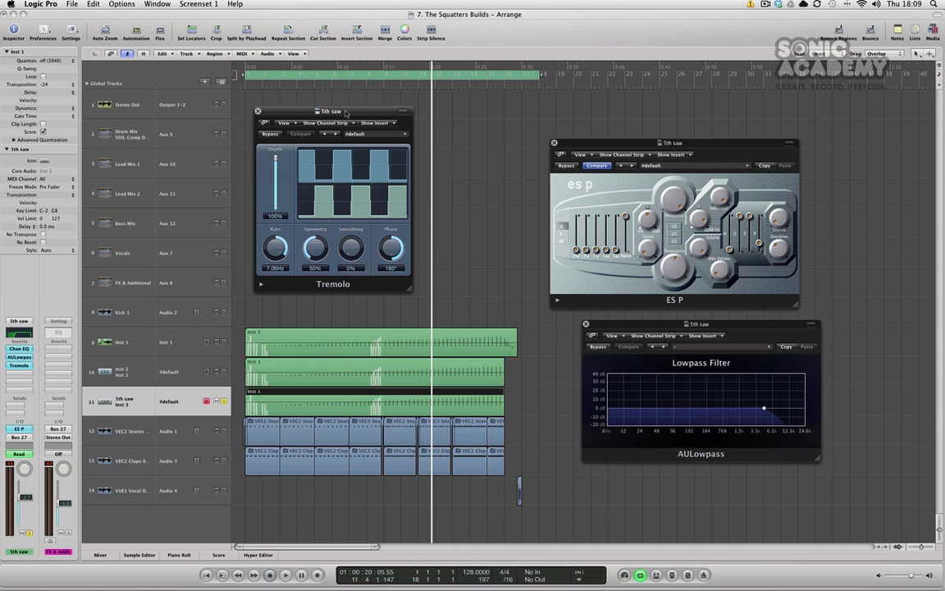
{"action": "mouse_move", "coordinate": [350, 246]}
{"action": "left_mouse_down"}
{"action": "mouse_move", "coordinate": [351, 167]}
{"action": "mouse_move", "coordinate": [349, 262]}
{"action": "left_mouse_up"}
Show 5th saw automation again and switch the lane to Tremolo Rate.
{"action": "left_click", "coordinate": [146, 403]}
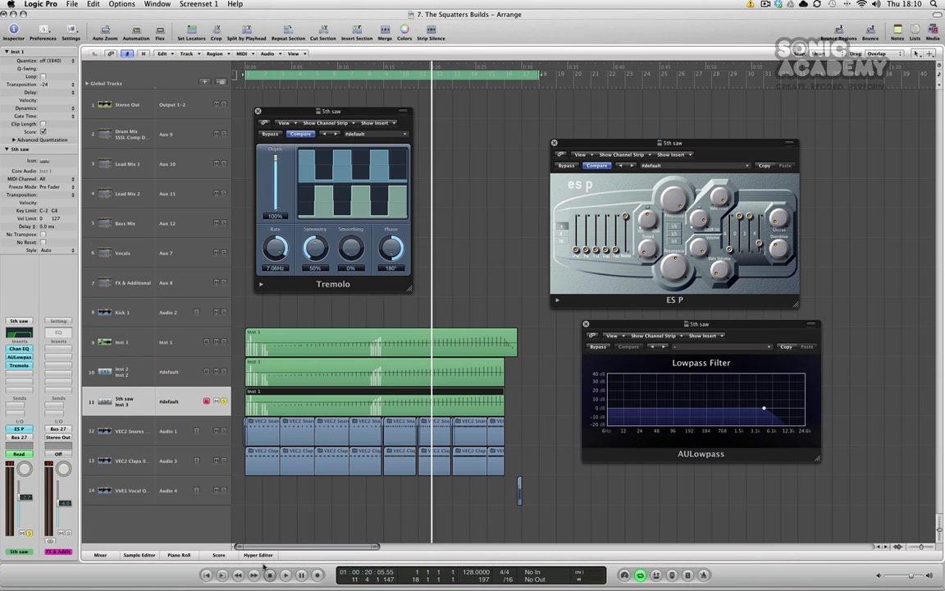
{"action": "key", "text": "a"}
{"action": "left_click", "coordinate": [160, 403]}
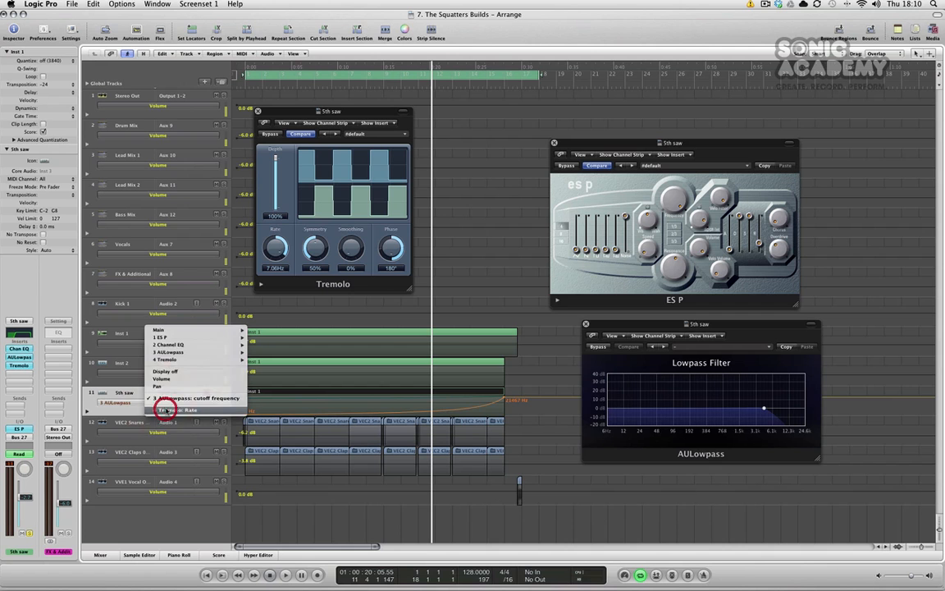
{"action": "left_click", "coordinate": [165, 409]}
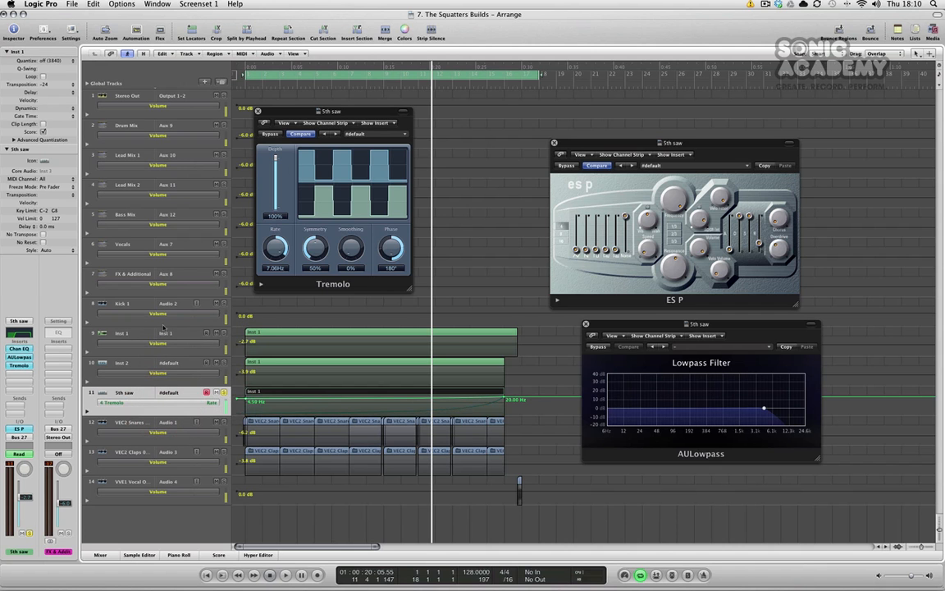
Play the project from the start to hear the Tremolo rate automation.
{"action": "key", "text": "Return"}
{"action": "key", "text": "space"}
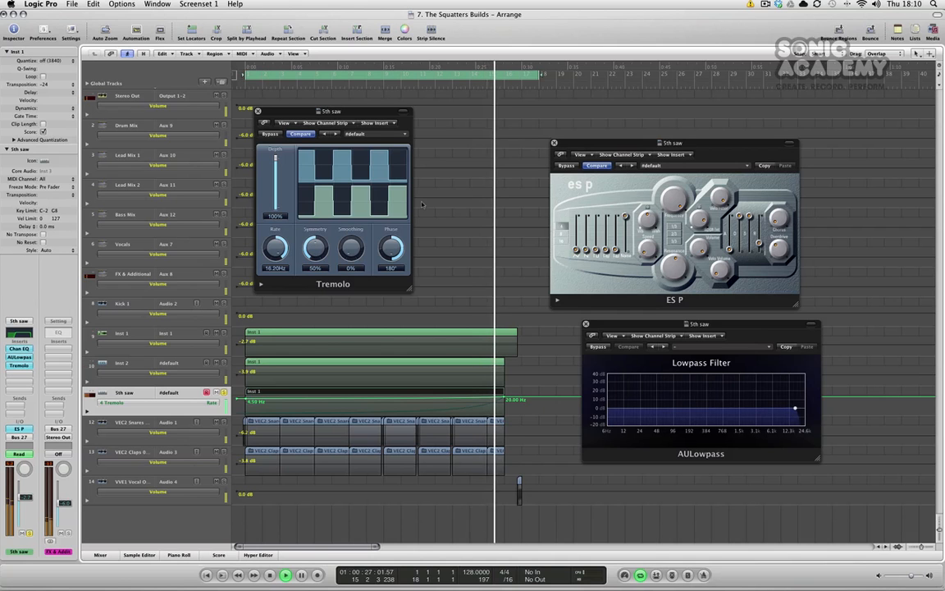
{"action": "key", "text": "space"}
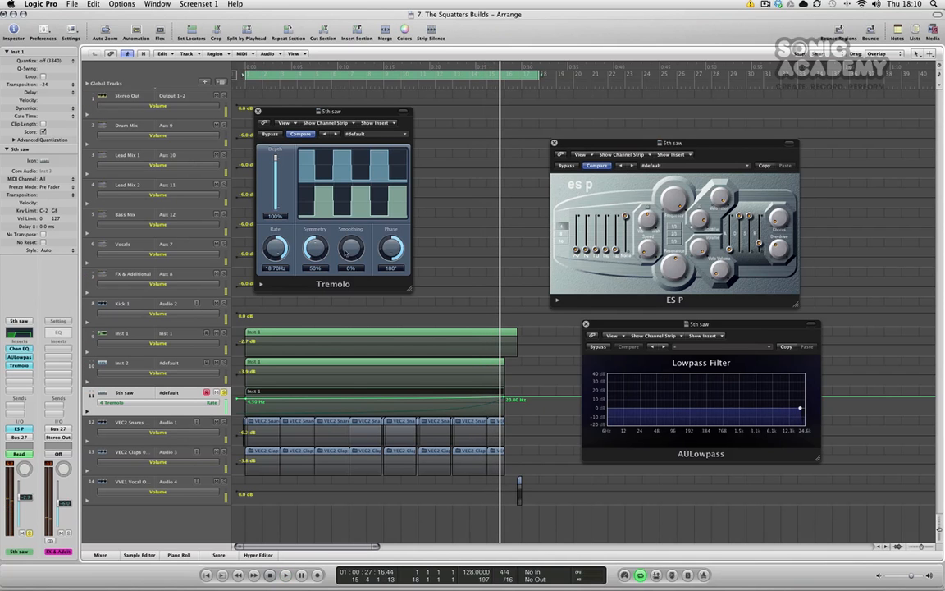
Add a Bus 2 Large Verb send to the 5th saw channel and set its send level.
{"action": "left_click", "coordinate": [15, 402]}
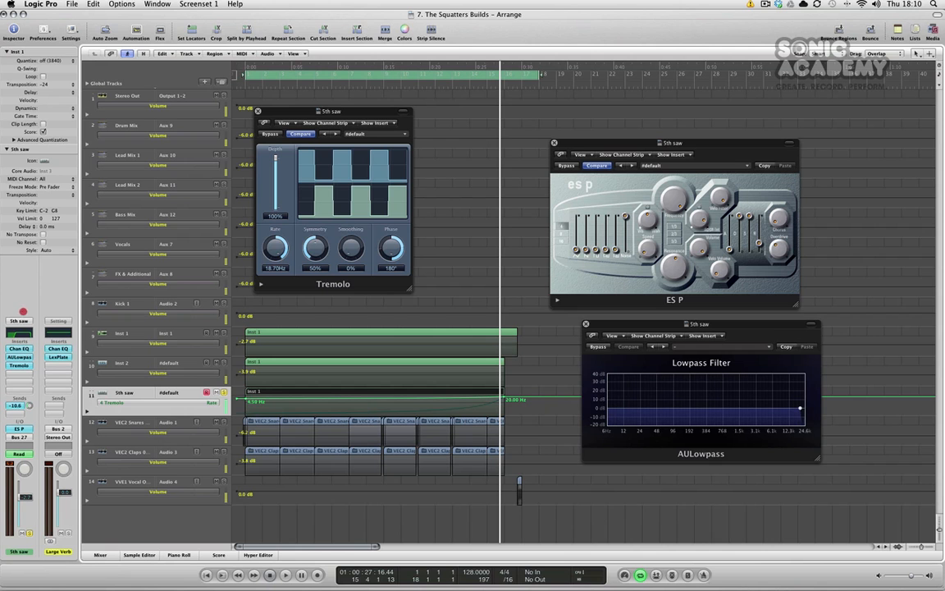
{"action": "key", "text": "space"}
{"action": "mouse_move", "coordinate": [30, 405]}
{"action": "left_mouse_down"}
{"action": "mouse_move", "coordinate": [32, 355]}
{"action": "mouse_move", "coordinate": [26, 392]}
{"action": "left_mouse_up"}
{"action": "key", "text": "space"}
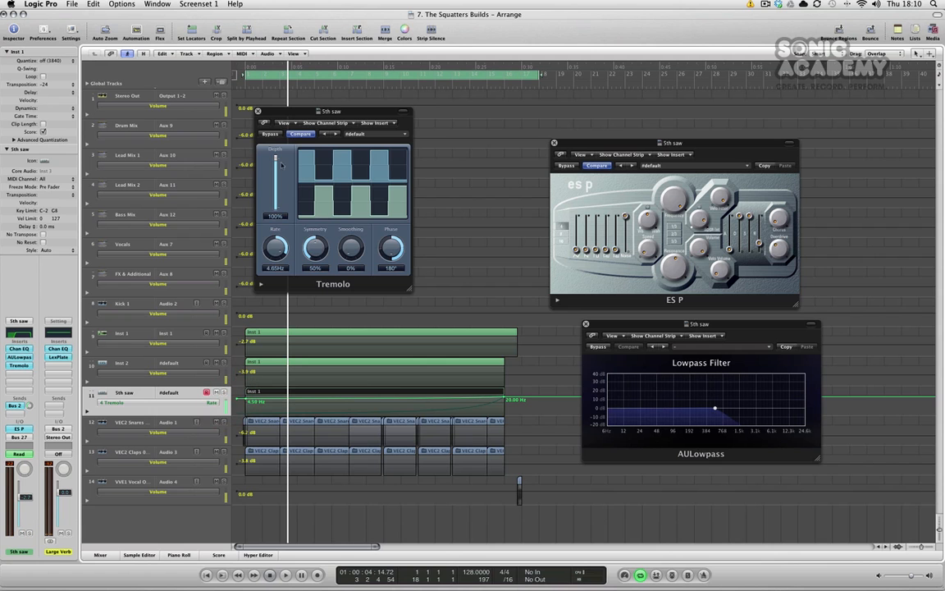
Close the Tremolo, ES P and AULowpass windows and hide automation.
{"action": "left_click", "coordinate": [258, 111]}
{"action": "left_click", "coordinate": [554, 143]}
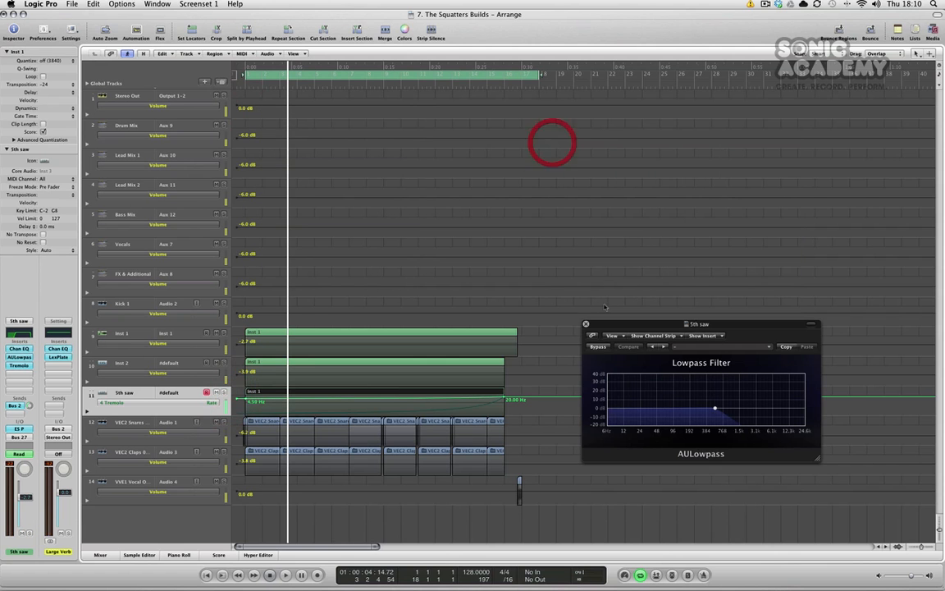
{"action": "left_click", "coordinate": [586, 324]}
{"action": "key", "text": "a"}
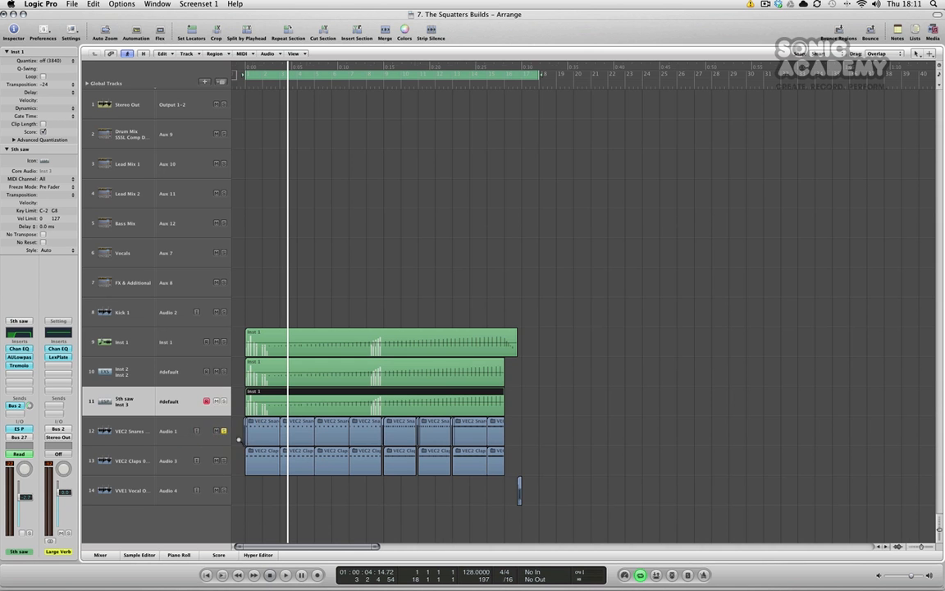
Open the VEC2 Snares folder track and play its contents from the start.
{"action": "key", "text": "ctrl+Right"}
{"action": "key", "text": "ctrl+Right"}
{"action": "key", "text": "ctrl+Right"}
{"action": "key", "text": "ctrl+Right"}
{"action": "key", "text": "ctrl+Right"}
{"action": "key", "text": "ctrl+Right"}
{"action": "scroll", "coordinate": [289, 421], "scroll_direction": "left", "scroll_amount": 3}
{"action": "scroll", "coordinate": [290, 421], "scroll_direction": "left", "scroll_amount": 5}
{"action": "double_click", "coordinate": [418, 422]}
{"action": "key", "text": "Return"}
{"action": "key", "text": "space"}
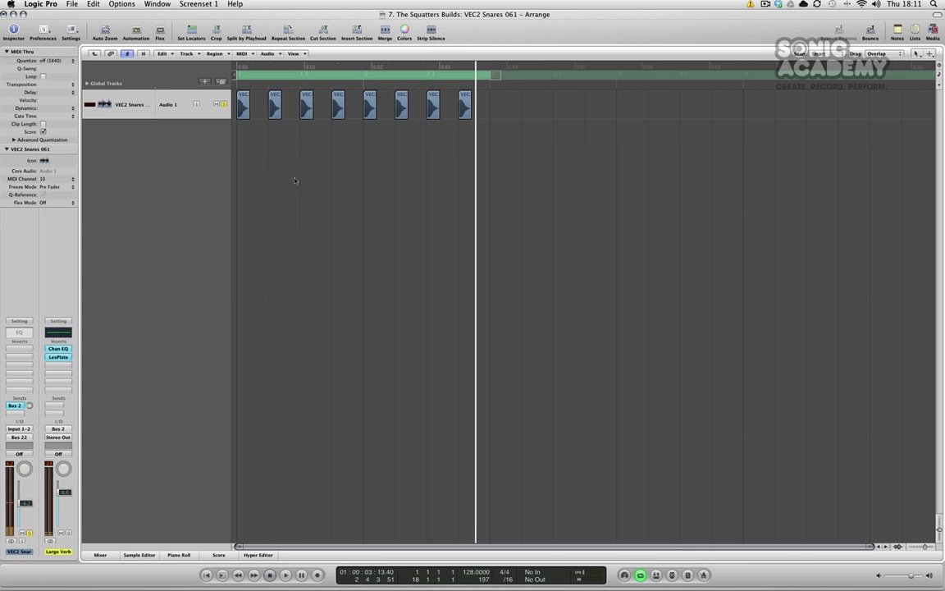
Select the snare regions in the folder, return to the full arrangement and zoom in at the start.
{"action": "left_click", "coordinate": [133, 104]}
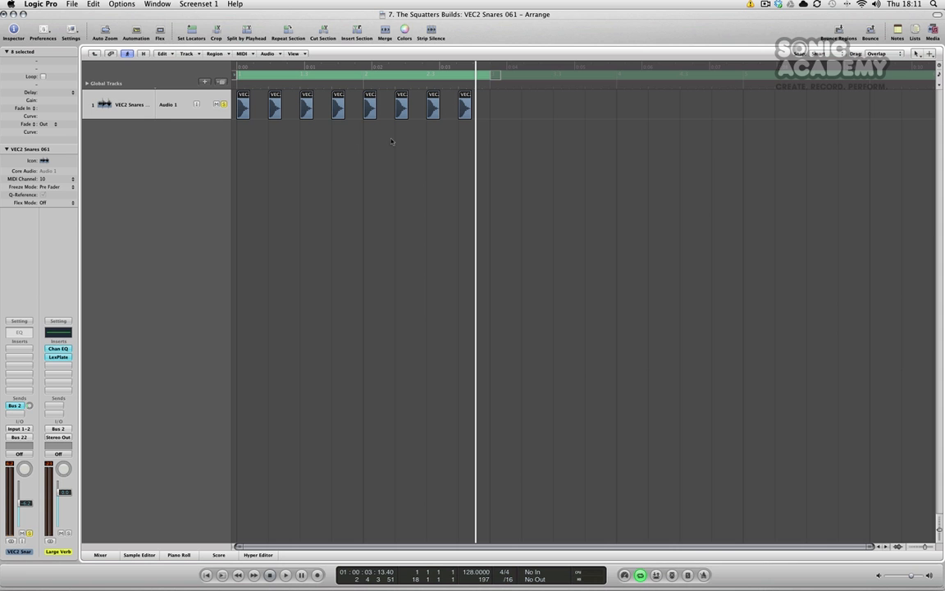
{"action": "left_click", "coordinate": [324, 331]}
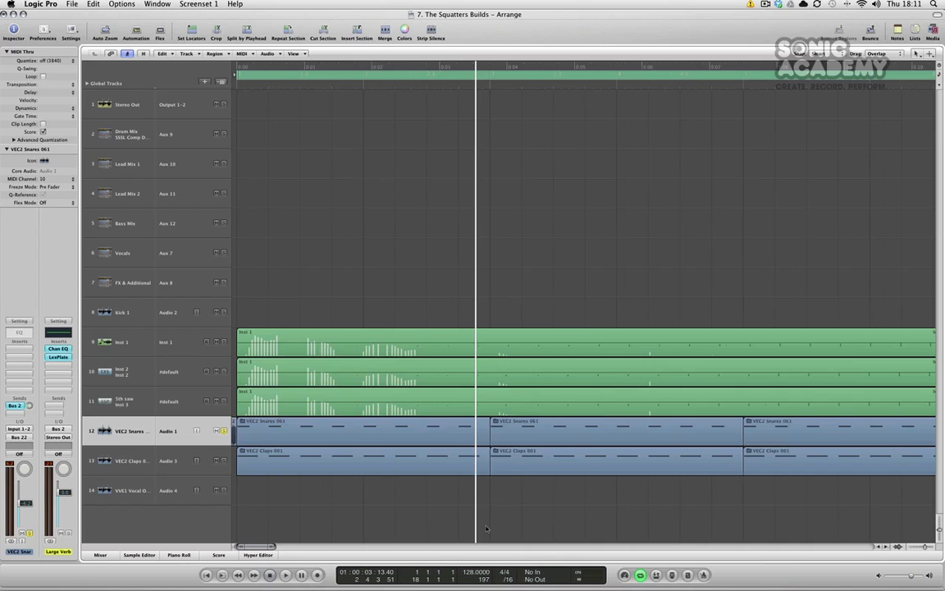
{"action": "key", "text": "ctrl+Right"}
{"action": "scroll", "coordinate": [466, 531], "scroll_direction": "left", "scroll_amount": 10}
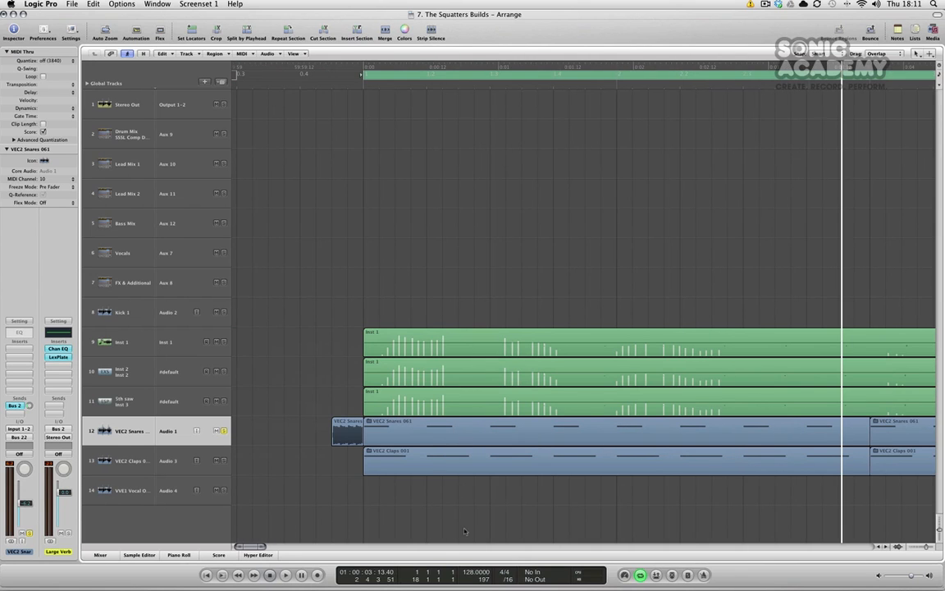
Nudge the short snare region before bar 1 and inspect it in the Sample Editor.
{"action": "left_click", "coordinate": [406, 77]}
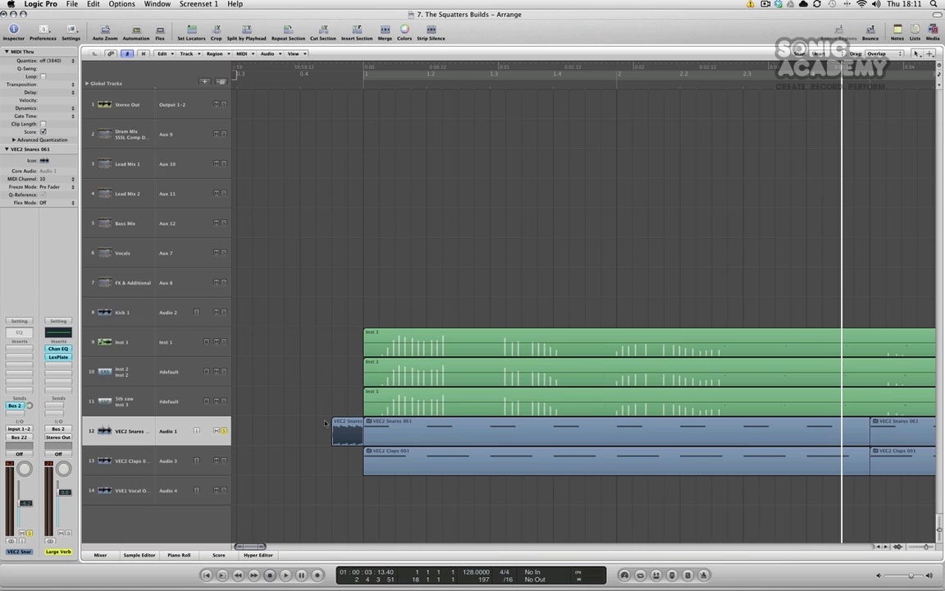
{"action": "left_click_drag", "start_coordinate": [333, 431], "coordinate": [337, 432]}
{"action": "double_click", "coordinate": [336, 433]}
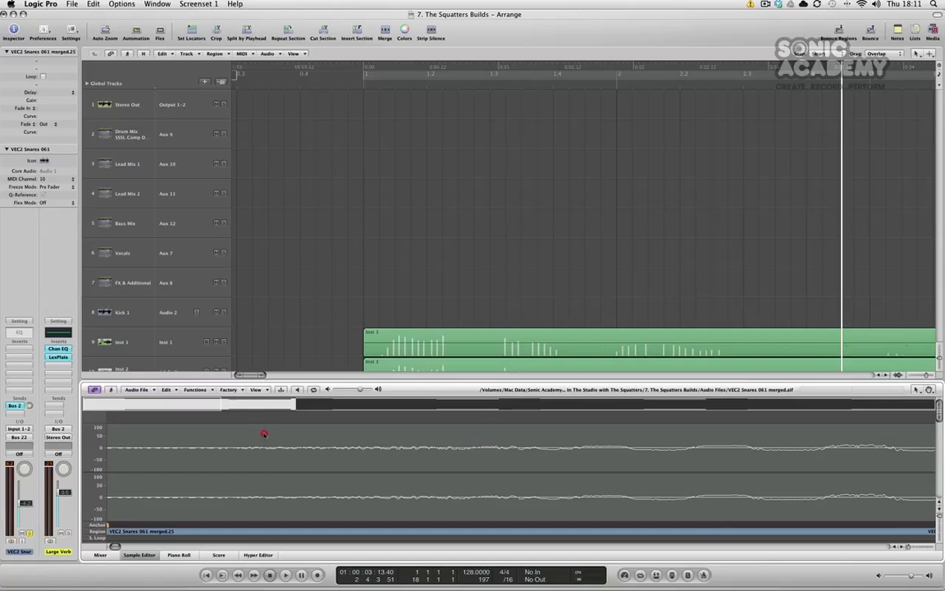
{"action": "left_click", "coordinate": [153, 551]}
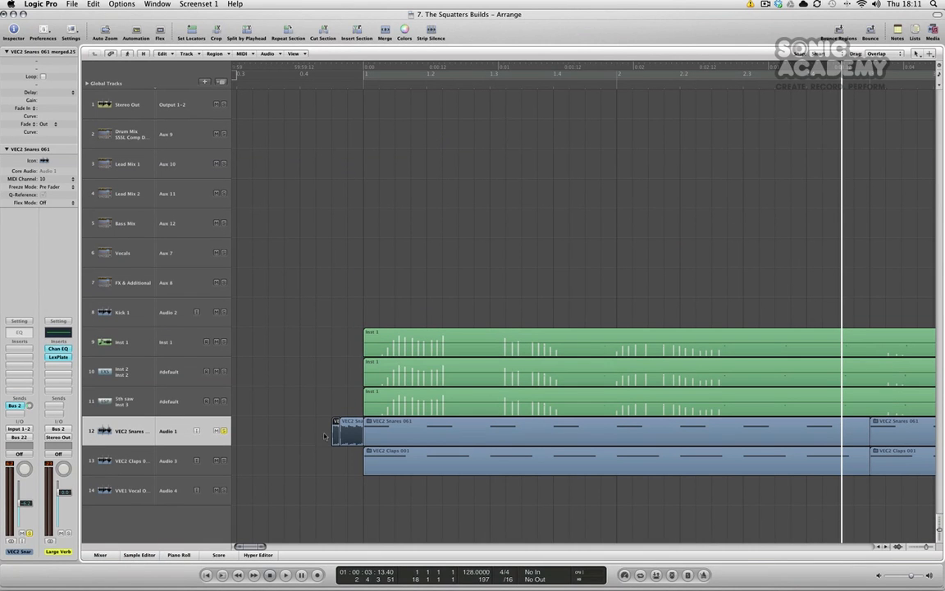
Rework the short snare region before bar 1 and play the arrangement from just before the downbeat.
{"action": "left_click_drag", "start_coordinate": [335, 432], "coordinate": [391, 260]}
{"action": "left_click_drag", "start_coordinate": [451, 247], "coordinate": [340, 253]}
{"action": "key", "text": "Delete"}
{"action": "left_click_drag", "start_coordinate": [340, 442], "coordinate": [333, 441]}
{"action": "left_click", "coordinate": [301, 85]}
{"action": "key", "text": "space"}
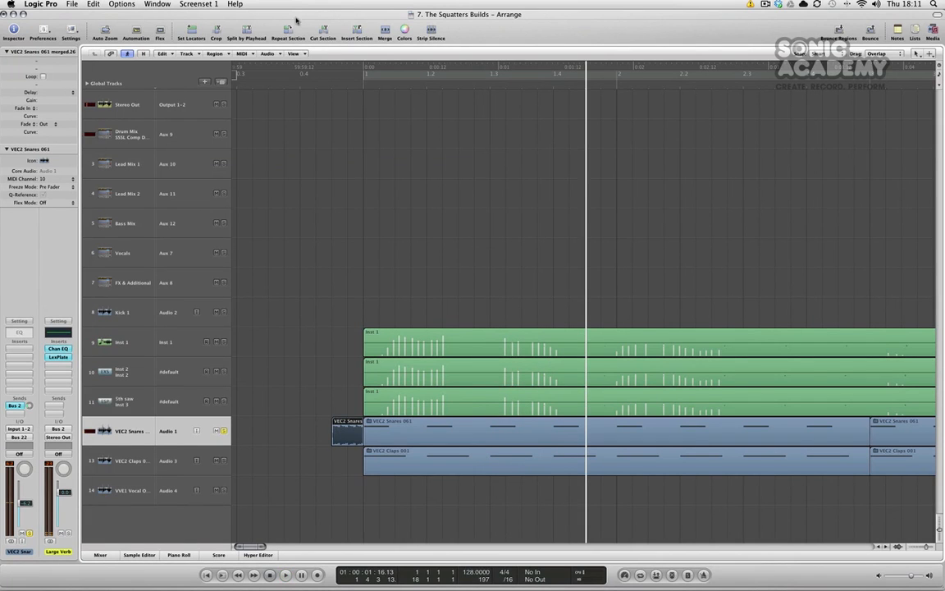
Open the snare riser region in the Sample Editor and examine its Factory and Functions menus.
{"action": "left_click", "coordinate": [311, 84]}
{"action": "left_click", "coordinate": [317, 424]}
{"action": "double_click", "coordinate": [348, 425]}
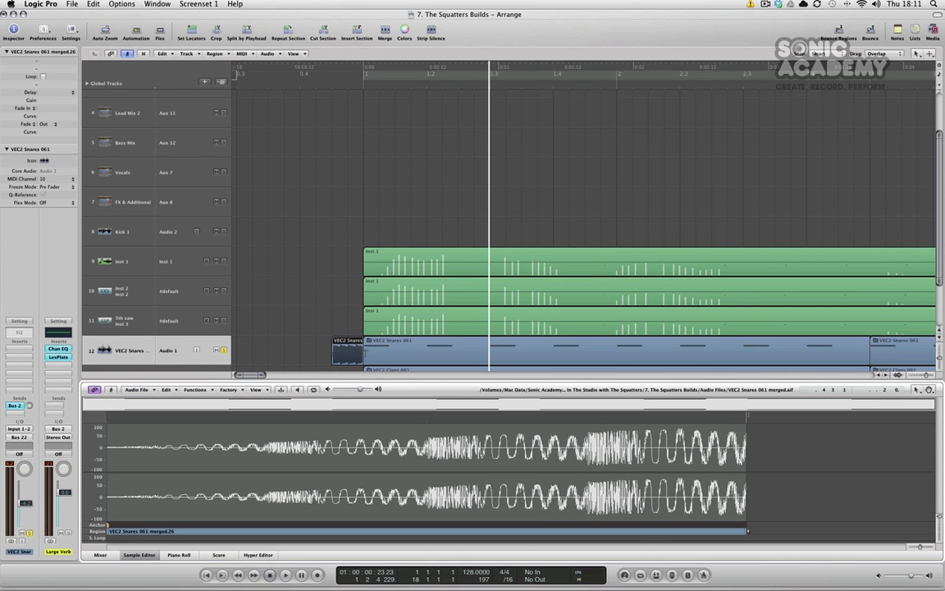
{"action": "left_click", "coordinate": [232, 389]}
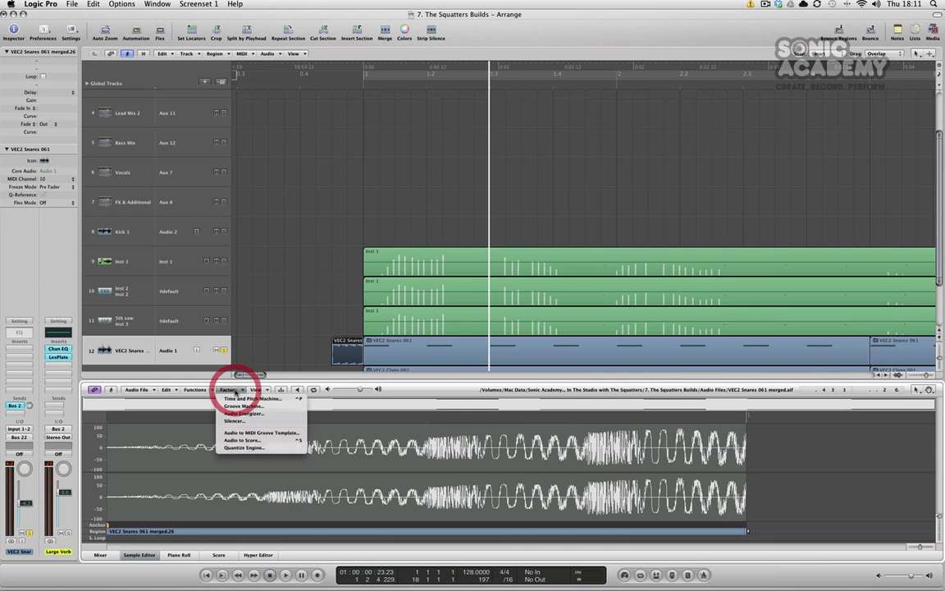
{"action": "left_click", "coordinate": [211, 390]}
{"action": "left_click", "coordinate": [211, 390]}
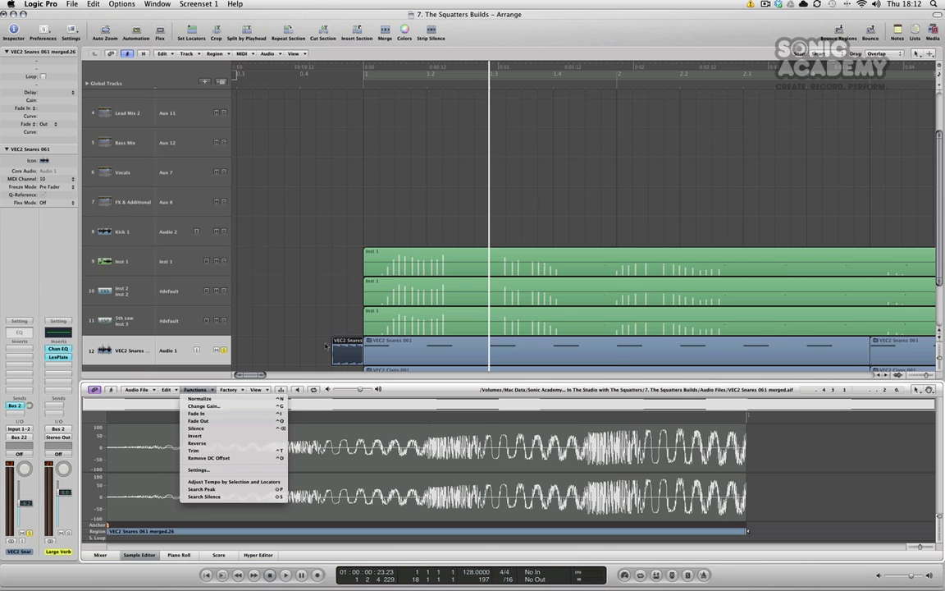
{"action": "left_click", "coordinate": [315, 345]}
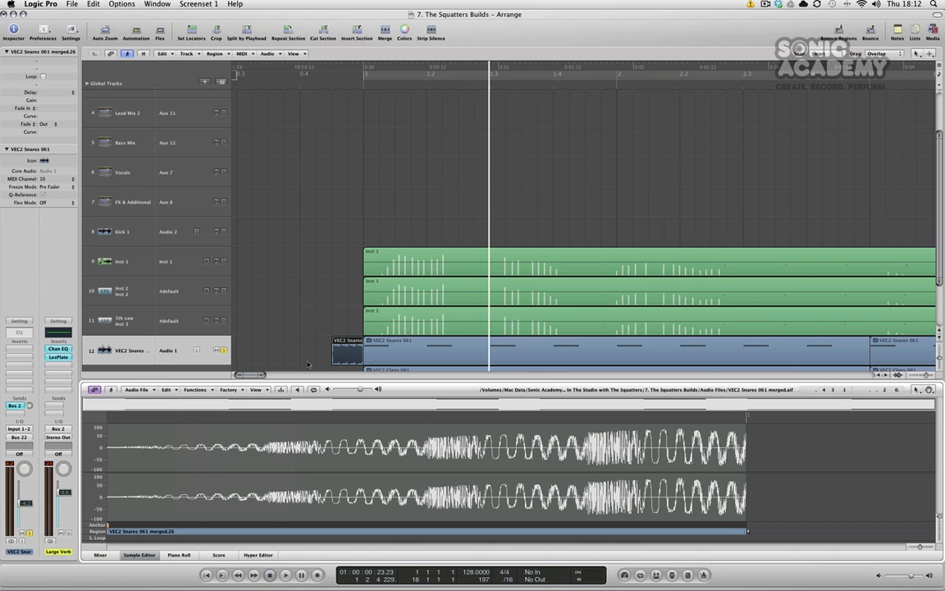
Solo the snare and clap tracks and play them from just before bar 1.
{"action": "left_click", "coordinate": [291, 80]}
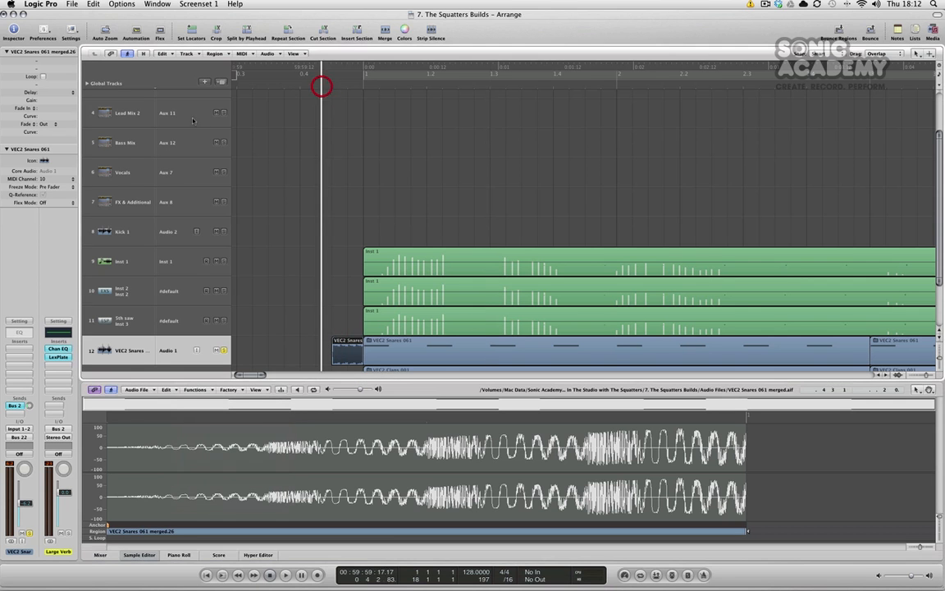
{"action": "key", "text": "space"}
{"action": "key", "text": "space"}
{"action": "left_click", "coordinate": [224, 351]}
{"action": "left_click", "coordinate": [148, 554]}
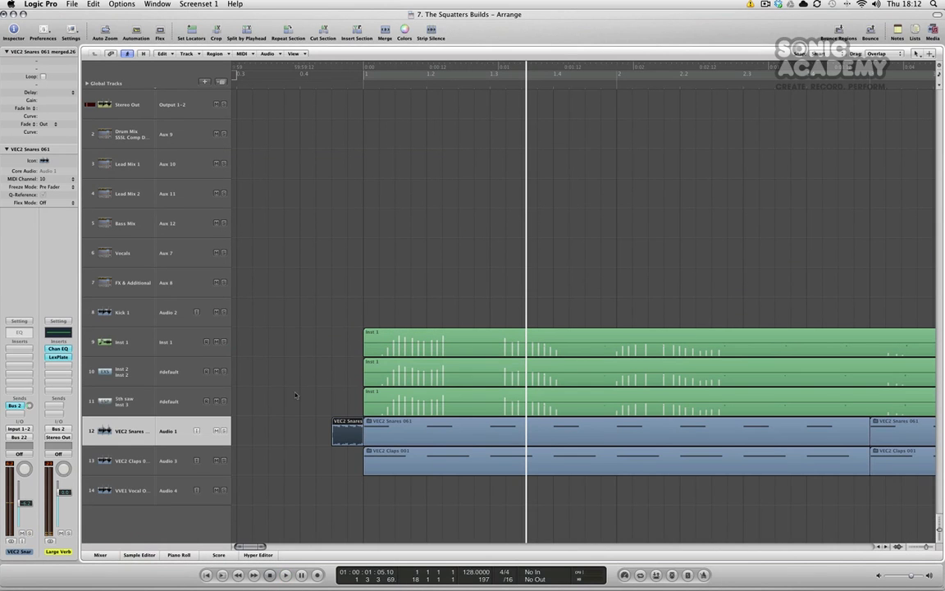
{"action": "left_click", "coordinate": [224, 461]}
{"action": "left_click", "coordinate": [351, 80]}
{"action": "key", "text": "space"}
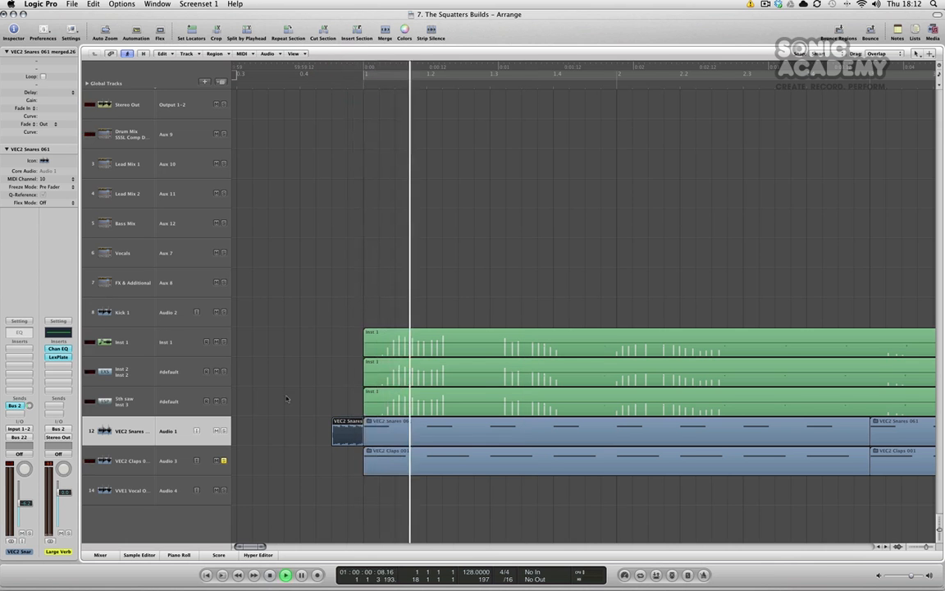
Select the clap track and inspect its Sample Delay plug-in settings.
{"action": "left_click", "coordinate": [131, 460]}
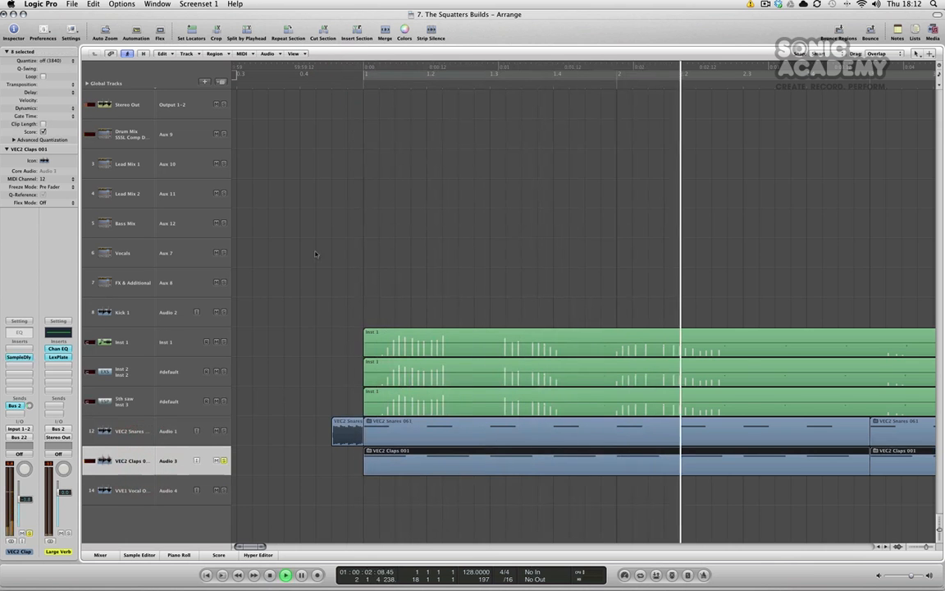
{"action": "key", "text": "space"}
{"action": "left_click", "coordinate": [132, 460]}
{"action": "left_click", "coordinate": [19, 357]}
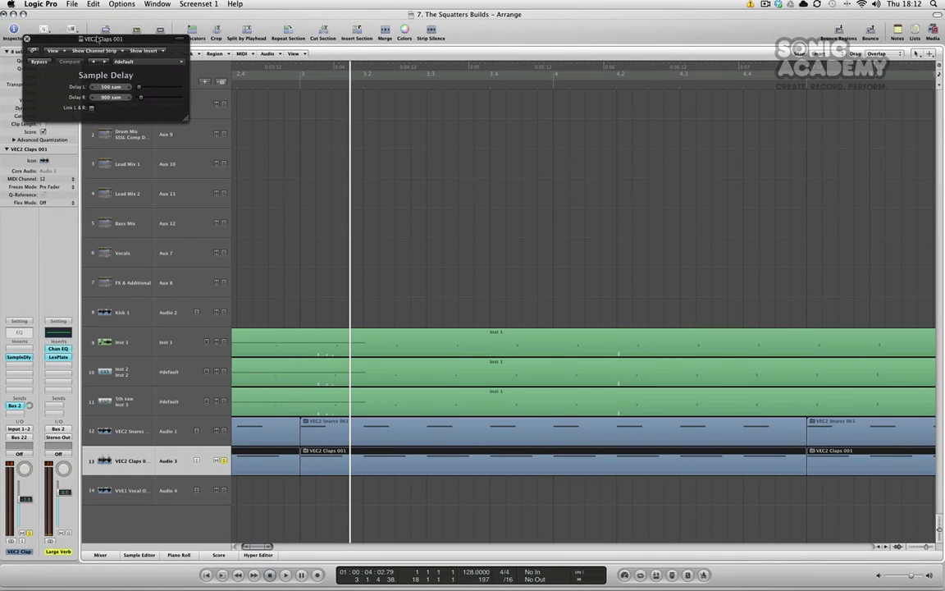
{"action": "left_click_drag", "start_coordinate": [93, 39], "coordinate": [496, 177]}
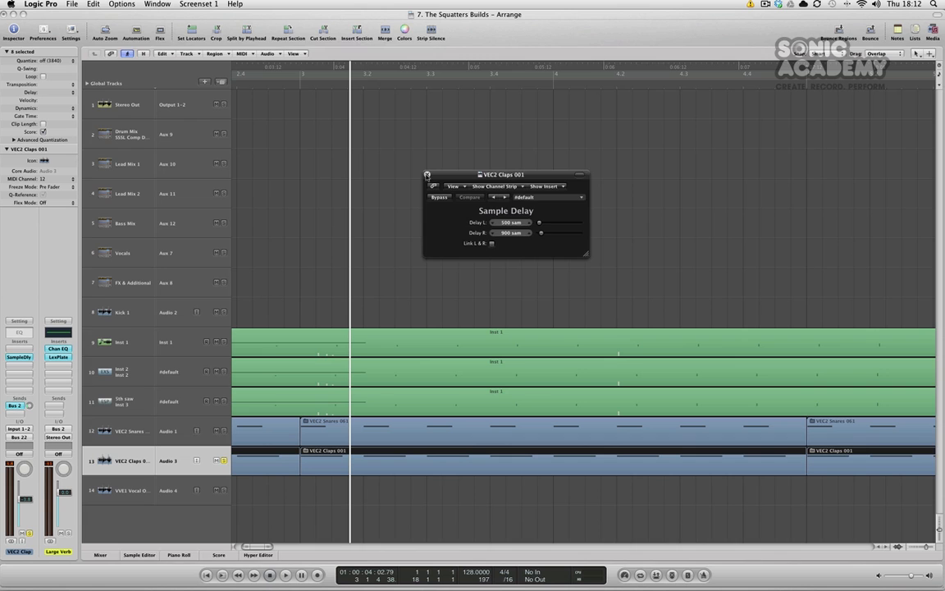
{"action": "left_click", "coordinate": [427, 175]}
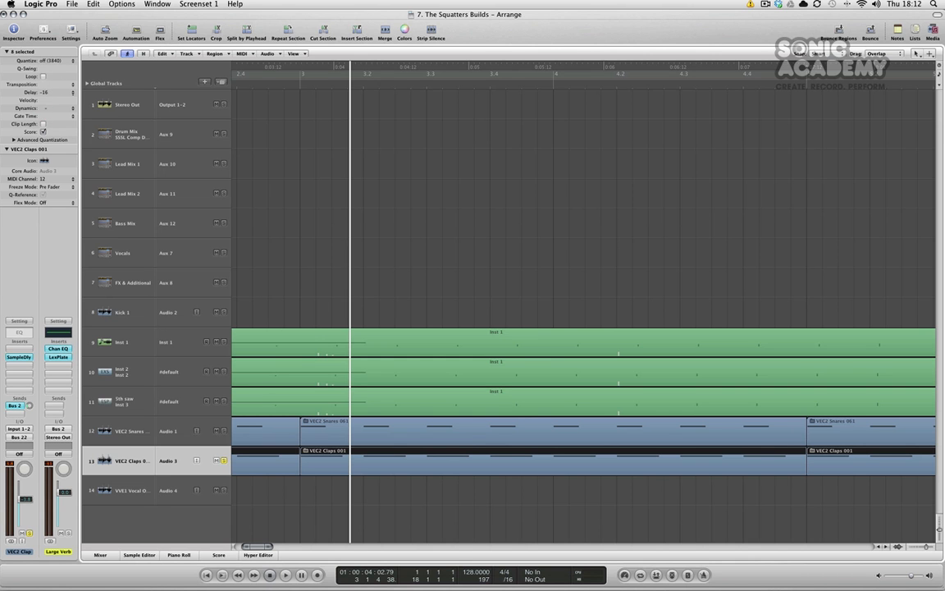
Set the clap regions' delay to -30 and play the soloed snares and claps from before bar 1.
{"action": "left_click_drag", "start_coordinate": [42, 113], "coordinate": [43, 112]}
{"action": "scroll", "coordinate": [44, 100], "scroll_direction": "left", "scroll_amount": 10}
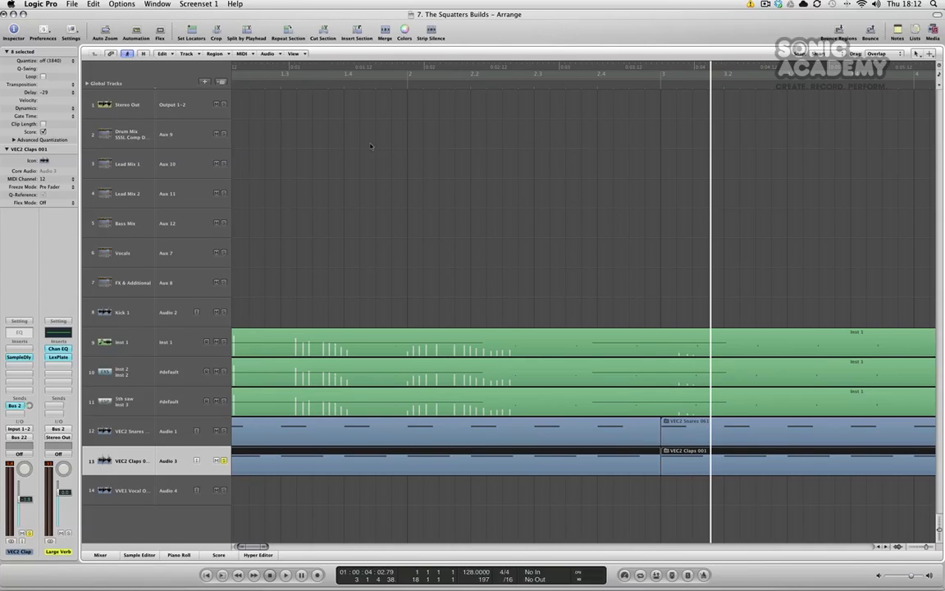
{"action": "scroll", "coordinate": [315, 150], "scroll_direction": "left", "scroll_amount": 5}
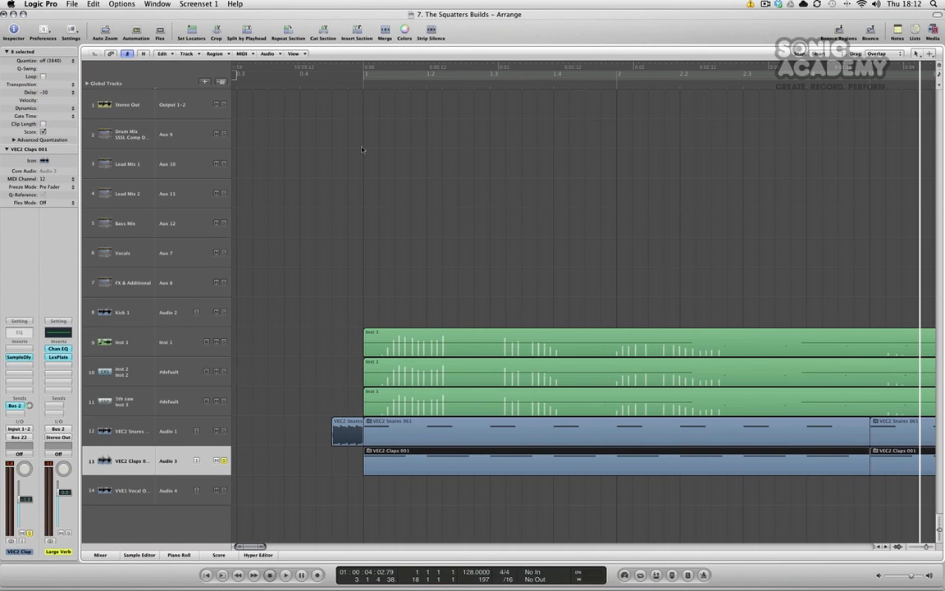
{"action": "left_click", "coordinate": [354, 76]}
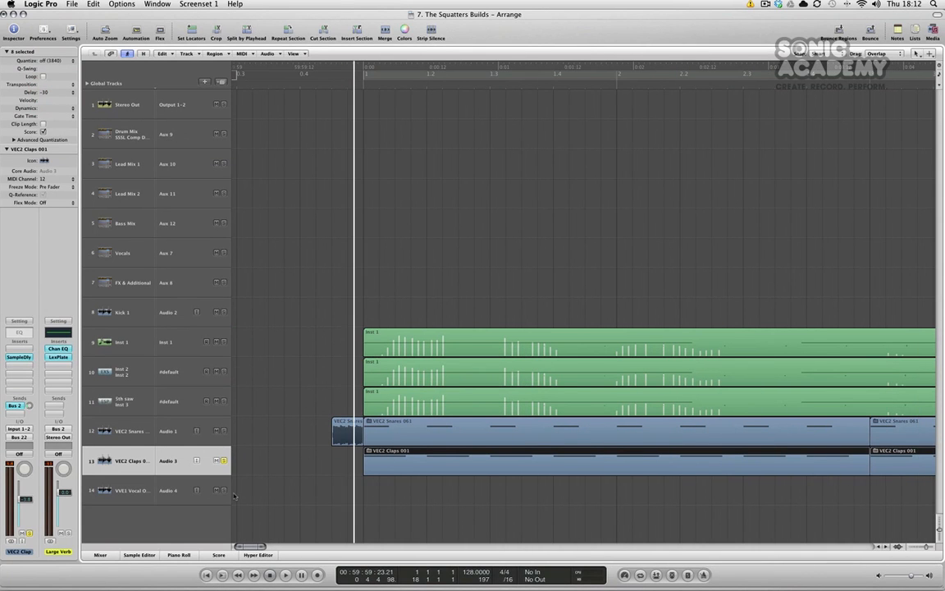
{"action": "left_click", "coordinate": [224, 430]}
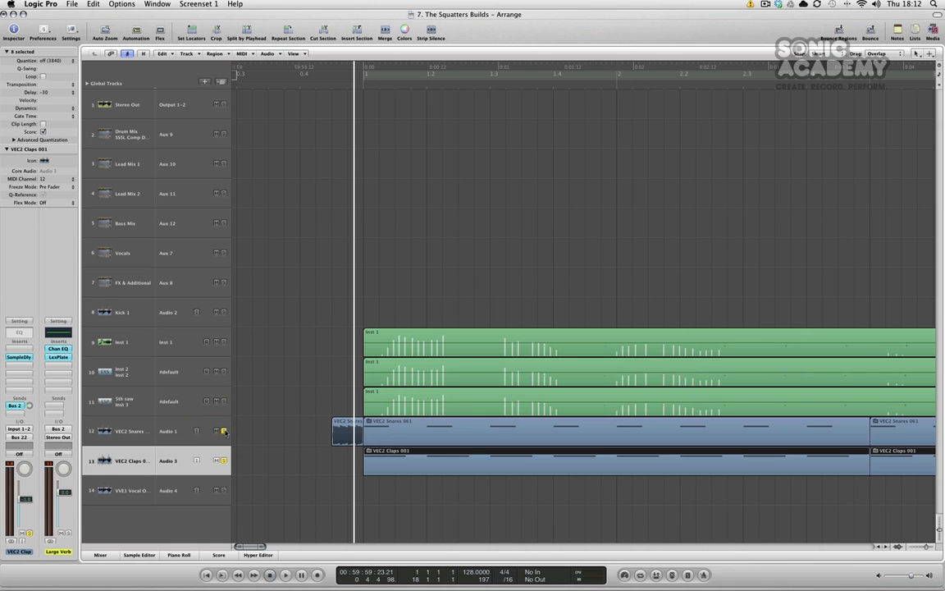
{"action": "key", "text": "space"}
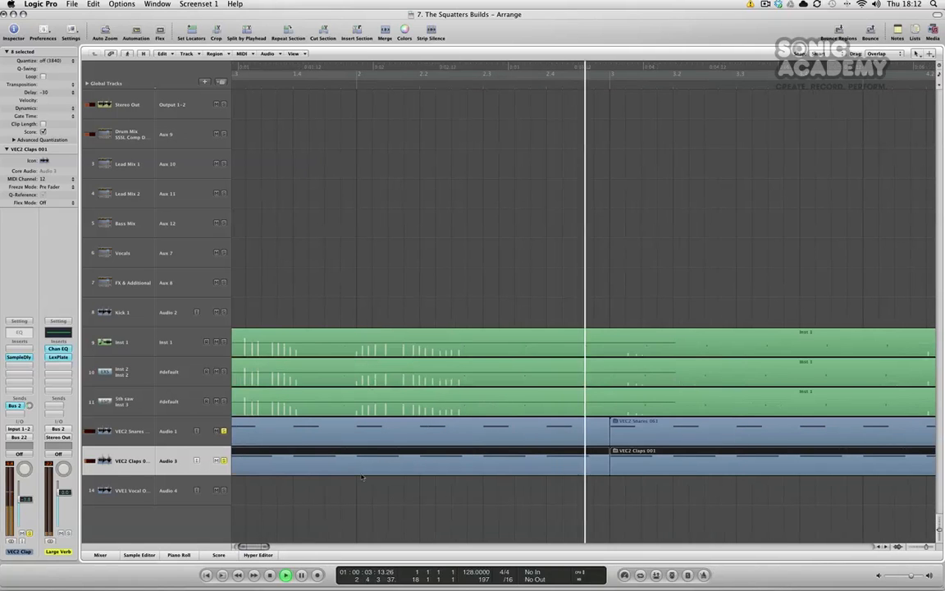
Toggle the clap track's solo while zooming out across the build section.
{"action": "left_click", "coordinate": [222, 462]}
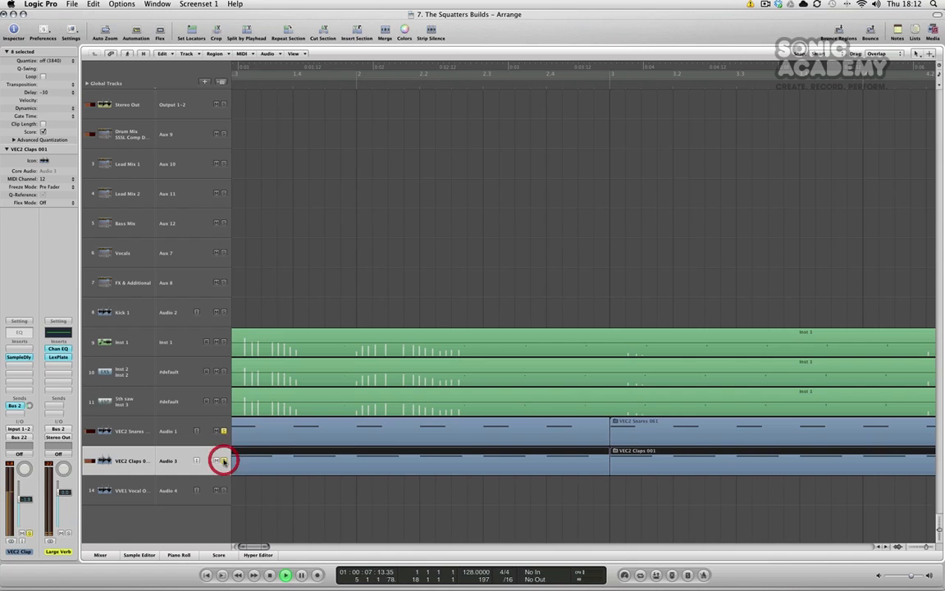
{"action": "scroll", "coordinate": [246, 460], "scroll_direction": "right", "scroll_amount": 2}
{"action": "key", "text": "space"}
{"action": "scroll", "coordinate": [274, 456], "scroll_direction": "down", "scroll_amount": 3}
{"action": "scroll", "coordinate": [274, 456], "scroll_direction": "down", "scroll_amount": 2}
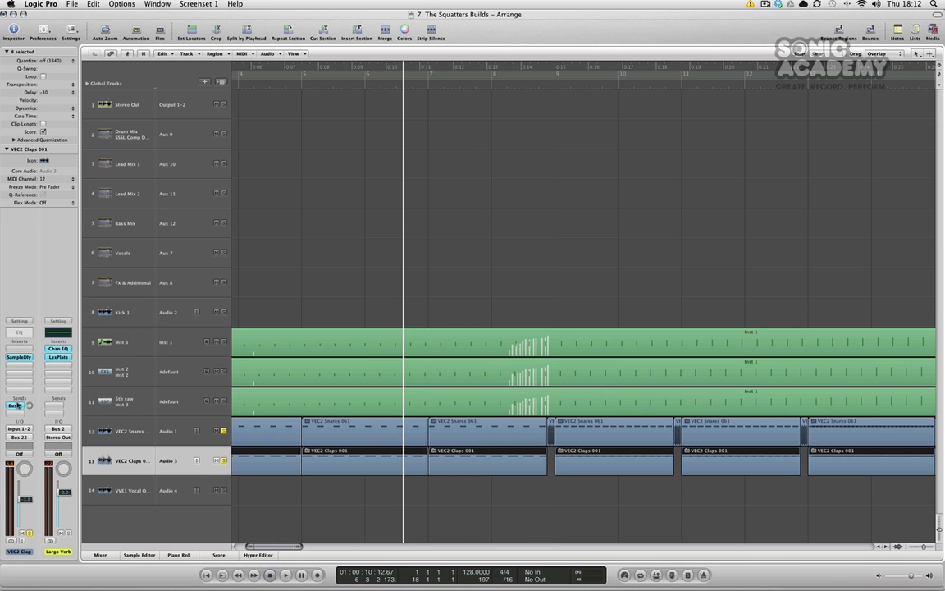
{"action": "scroll", "coordinate": [545, 492], "scroll_direction": "down", "scroll_amount": 5}
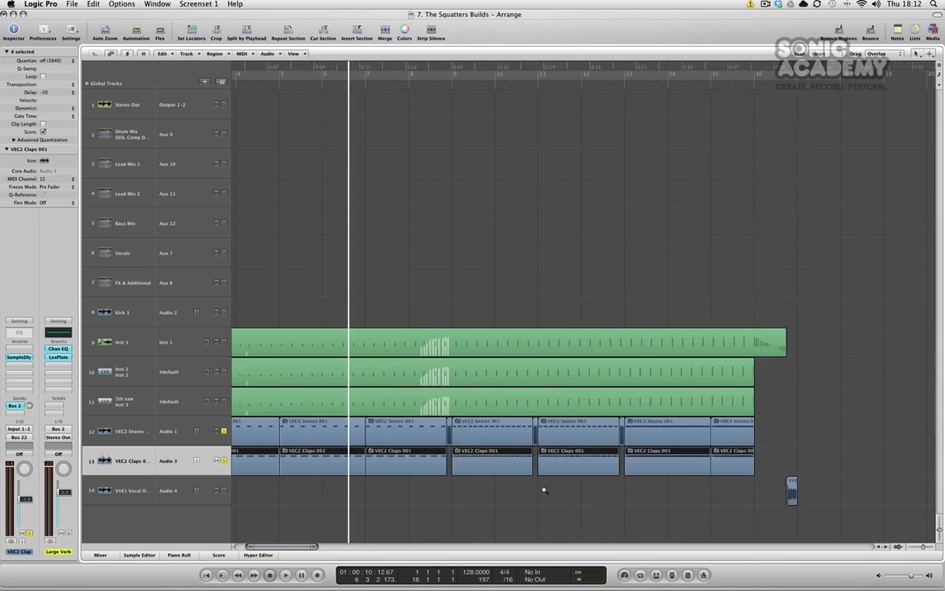
{"action": "scroll", "coordinate": [545, 492], "scroll_direction": "left", "scroll_amount": 3}
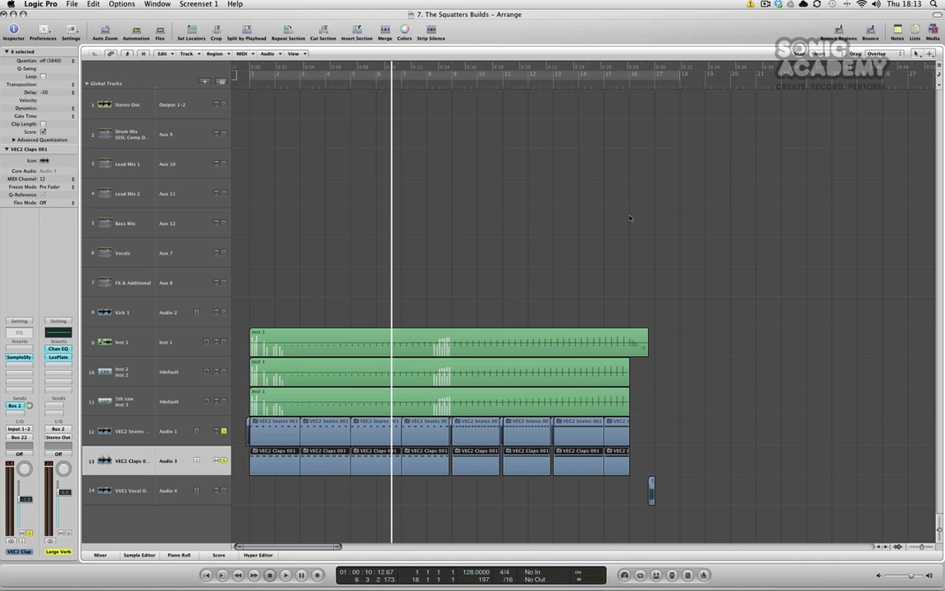
{"action": "scroll", "coordinate": [628, 288], "scroll_direction": "right", "scroll_amount": 3}
{"action": "left_click", "coordinate": [224, 461], "text": "alt"}
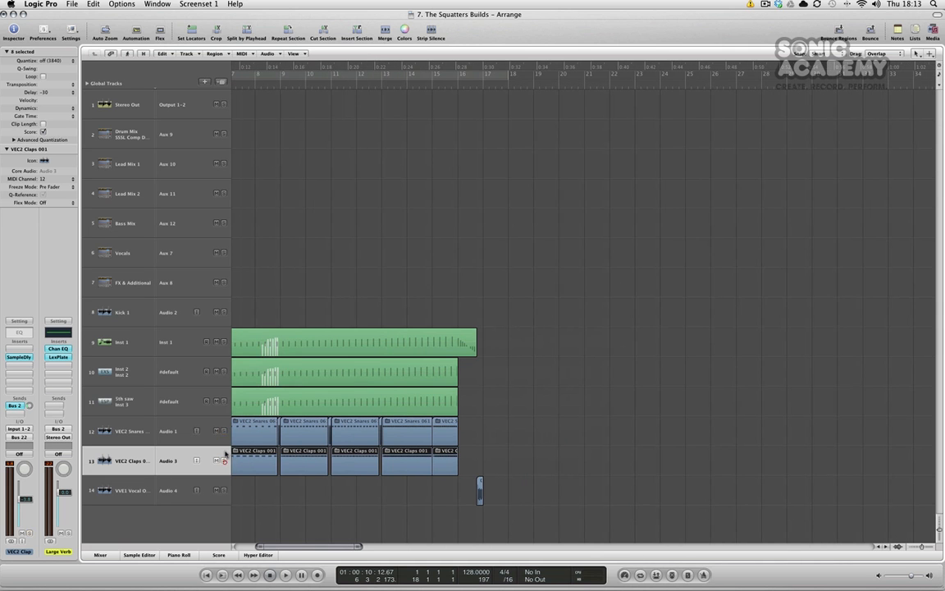
{"action": "scroll", "coordinate": [235, 482], "scroll_direction": "right", "scroll_amount": 3}
Solo the vocal track and play it from around bar 17.
{"action": "left_click", "coordinate": [225, 491]}
{"action": "left_click", "coordinate": [363, 82]}
{"action": "left_click", "coordinate": [353, 87]}
{"action": "key", "text": "space"}
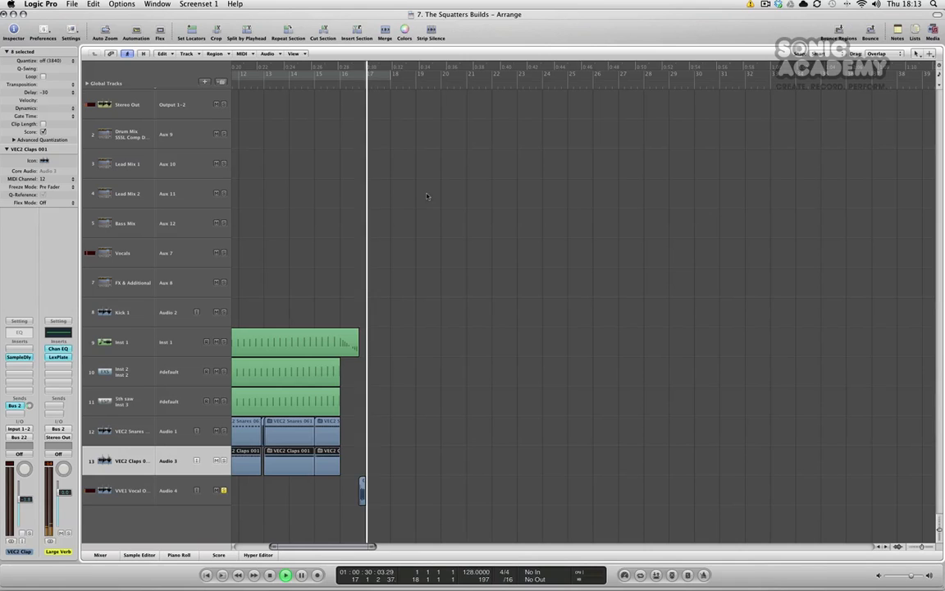
{"action": "left_click", "coordinate": [223, 490]}
{"action": "key", "text": "space"}
Zoom out to the whole arrangement and play it from the start.
{"action": "scroll", "coordinate": [526, 451], "scroll_direction": "left", "scroll_amount": 10}
{"action": "key", "text": "ctrl+Up"}
{"action": "key", "text": "ctrl+Up"}
{"action": "key", "text": "ctrl+Left"}
{"action": "key", "text": "ctrl+Left"}
{"action": "key", "text": "ctrl+Left"}
{"action": "key", "text": "ctrl+Left"}
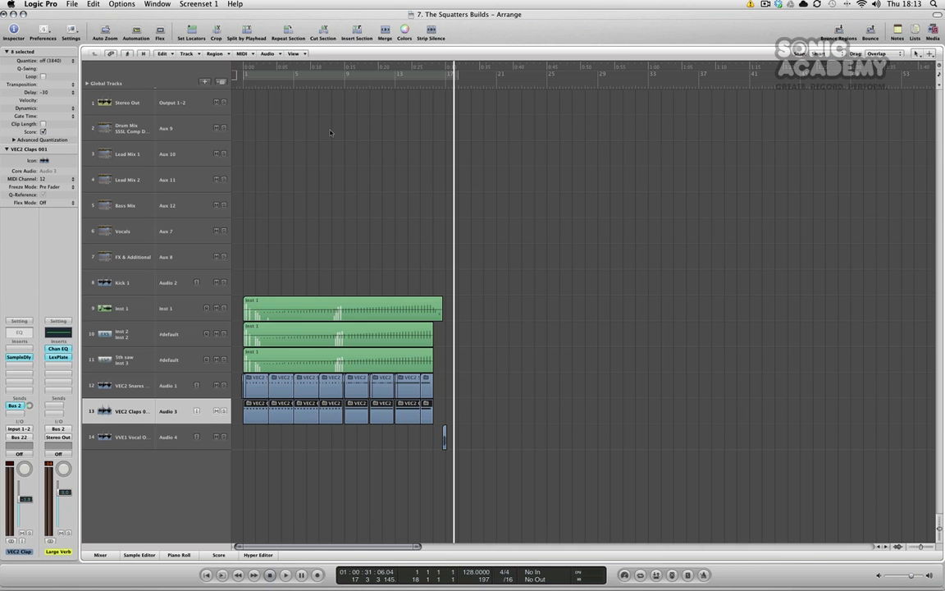
{"action": "left_click", "coordinate": [242, 87]}
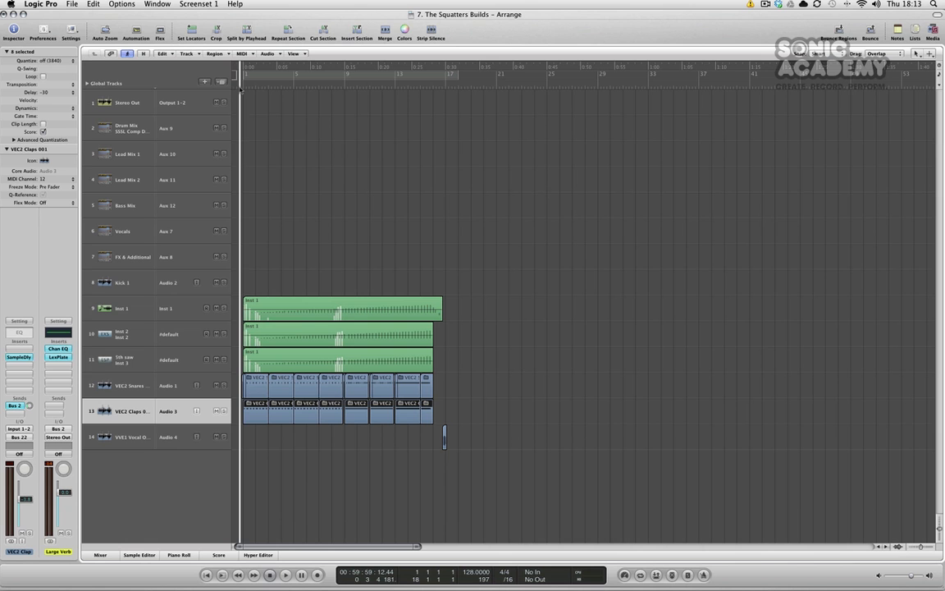
{"action": "key", "text": "space"}
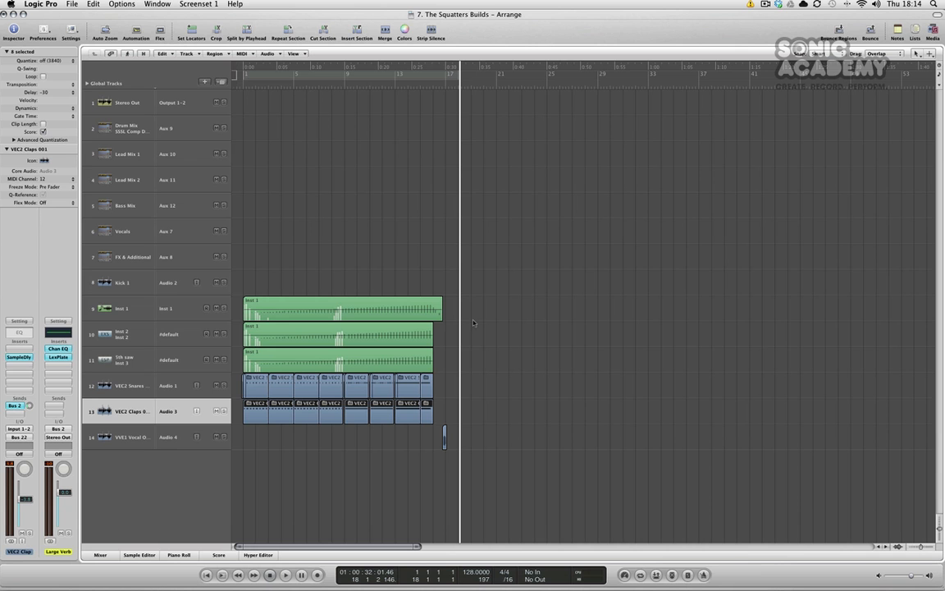
Open the ANA synth on the Inst 1 track, close it and select the Inst 2 region.
{"action": "left_click", "coordinate": [130, 308]}
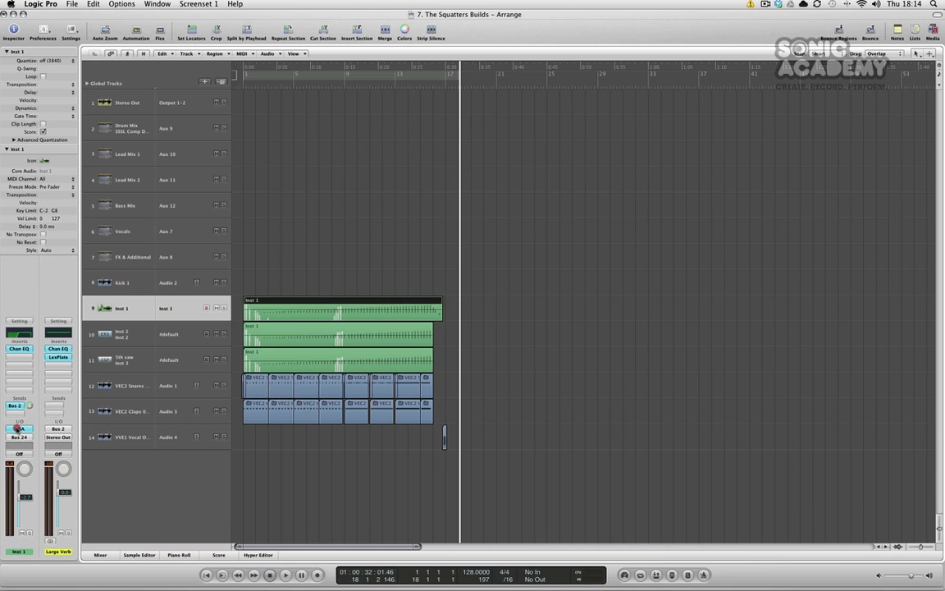
{"action": "left_click", "coordinate": [18, 429]}
{"action": "left_click_drag", "start_coordinate": [656, 135], "coordinate": [668, 80]}
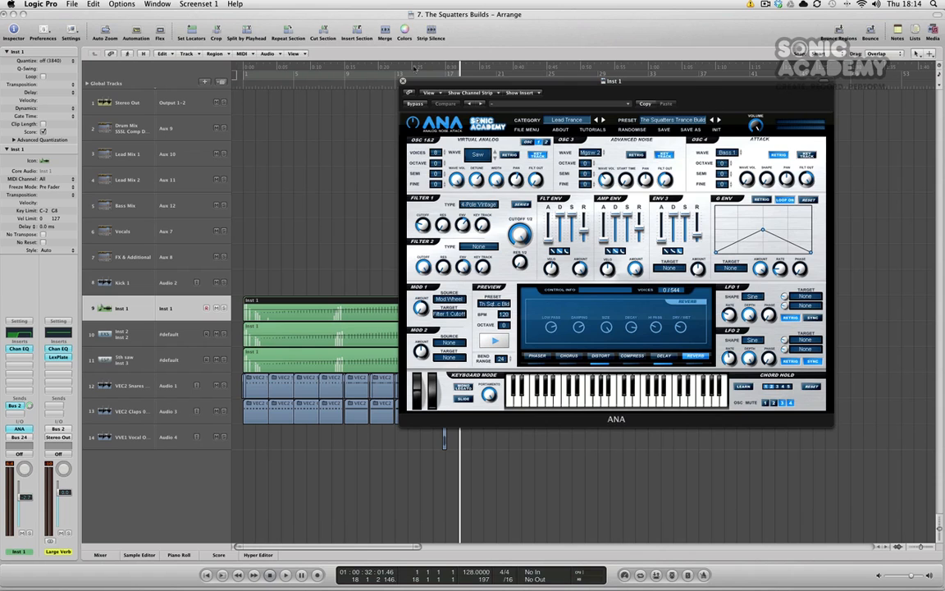
{"action": "left_click", "coordinate": [402, 81]}
{"action": "left_click", "coordinate": [413, 339]}
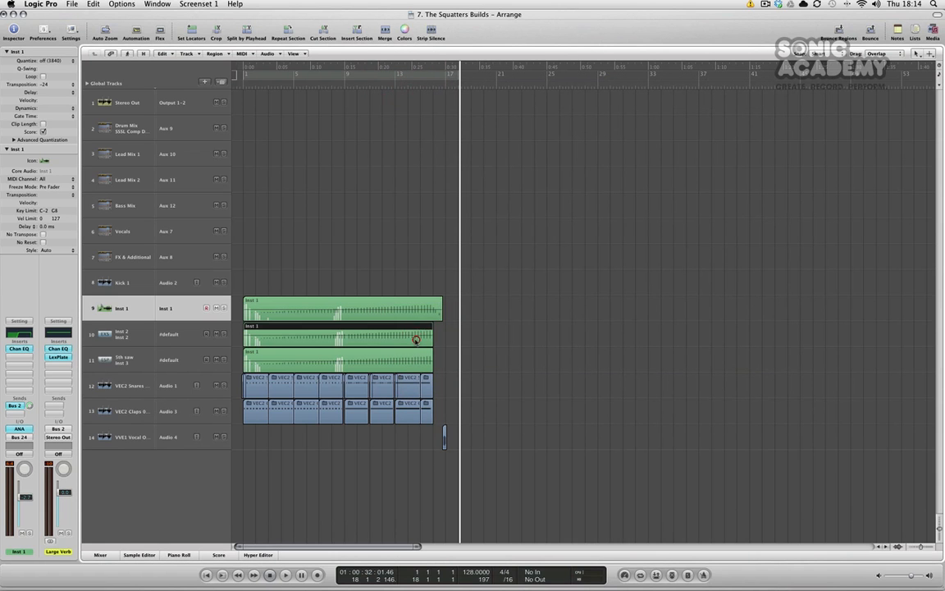